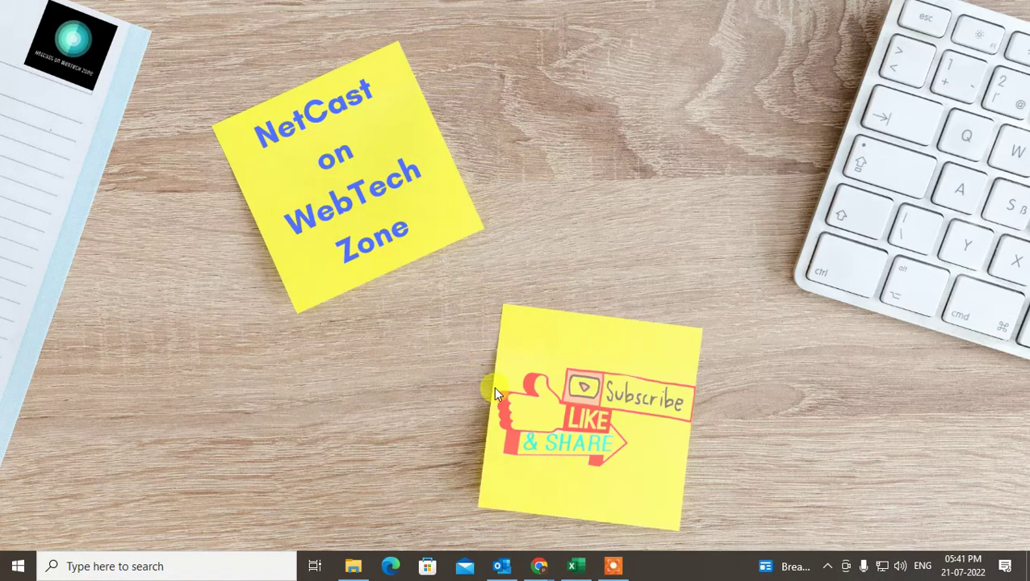
Open Outlook and the second Gmail account's Inbox.
left_click(501, 566)
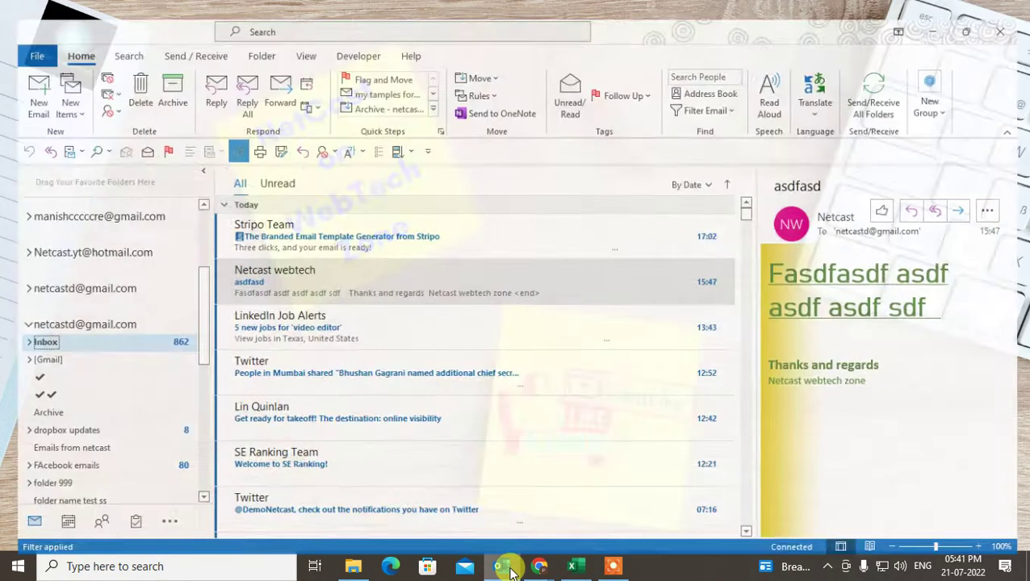
scroll(76, 349, "up", 1)
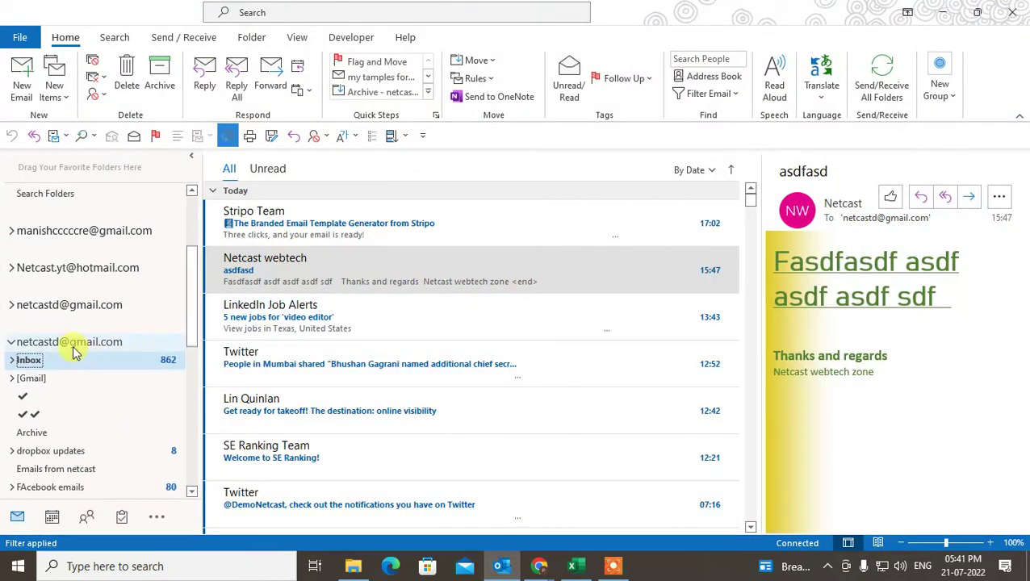
left_click(13, 387)
left_click(22, 357)
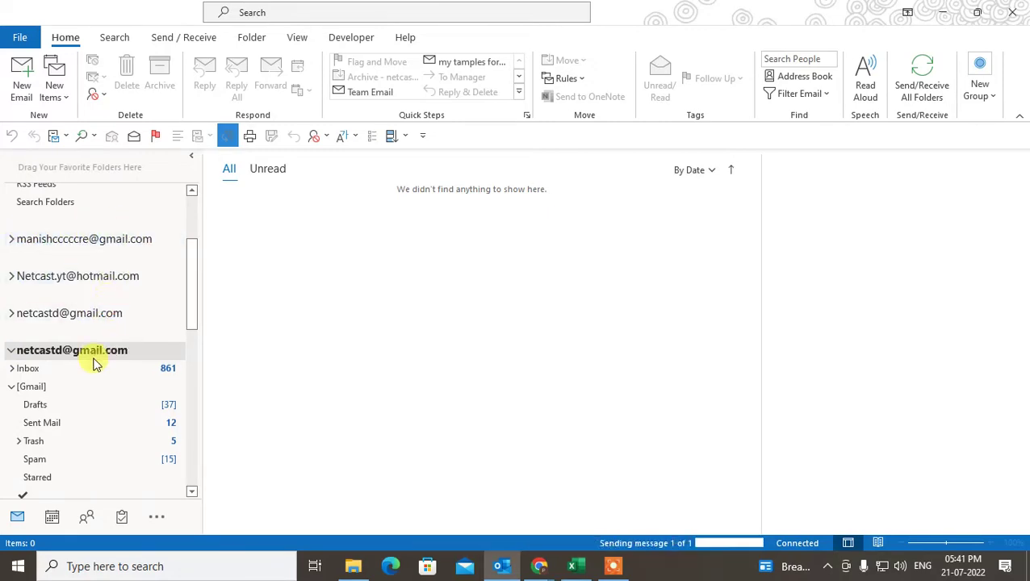
left_click(29, 368)
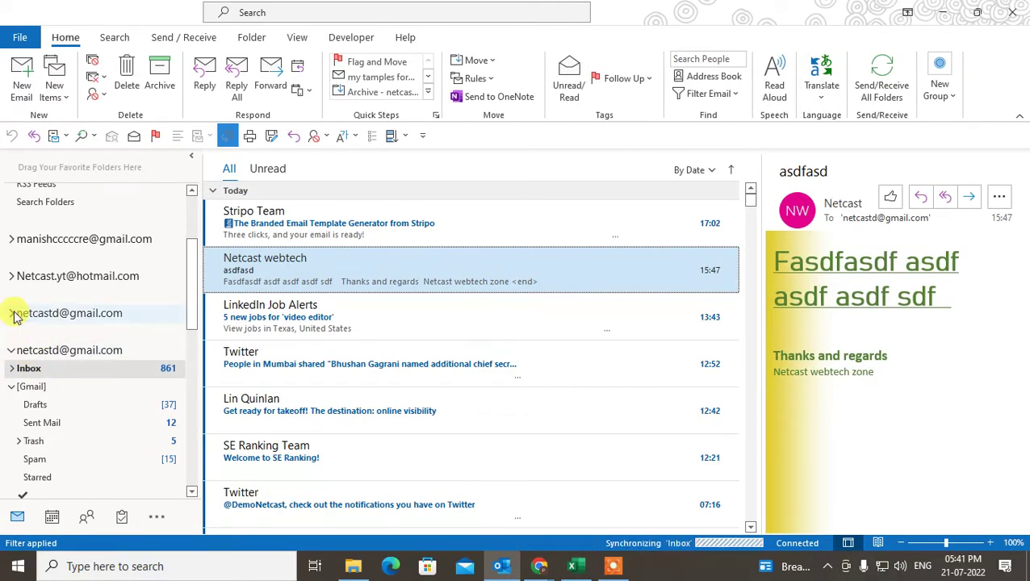
left_click(46, 372)
Drag the LinkedIn Job Alerts email onto the netcast folder.
scroll(81, 379, "down", 2)
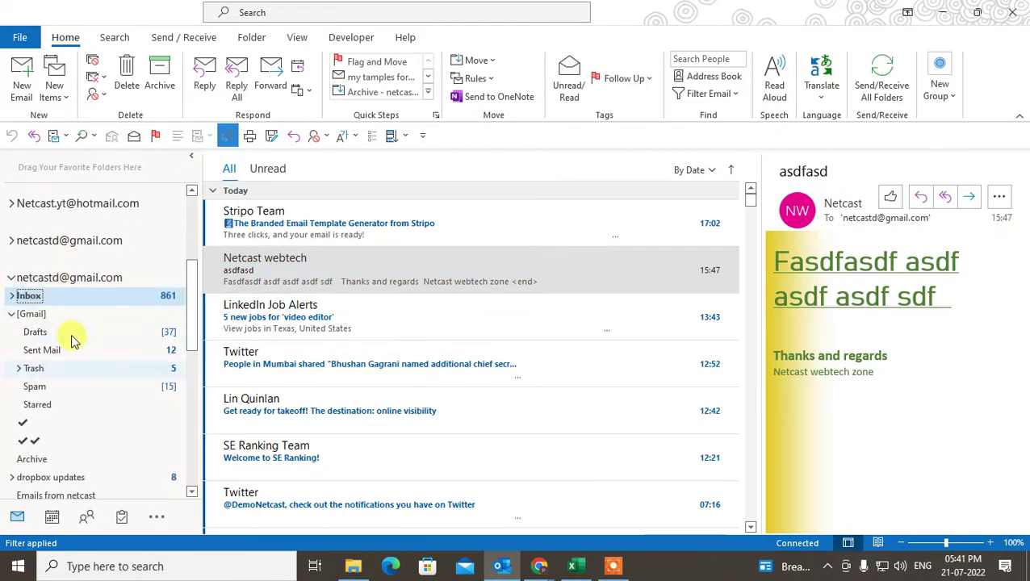
scroll(68, 334, "down", 2)
scroll(87, 296, "down", 6)
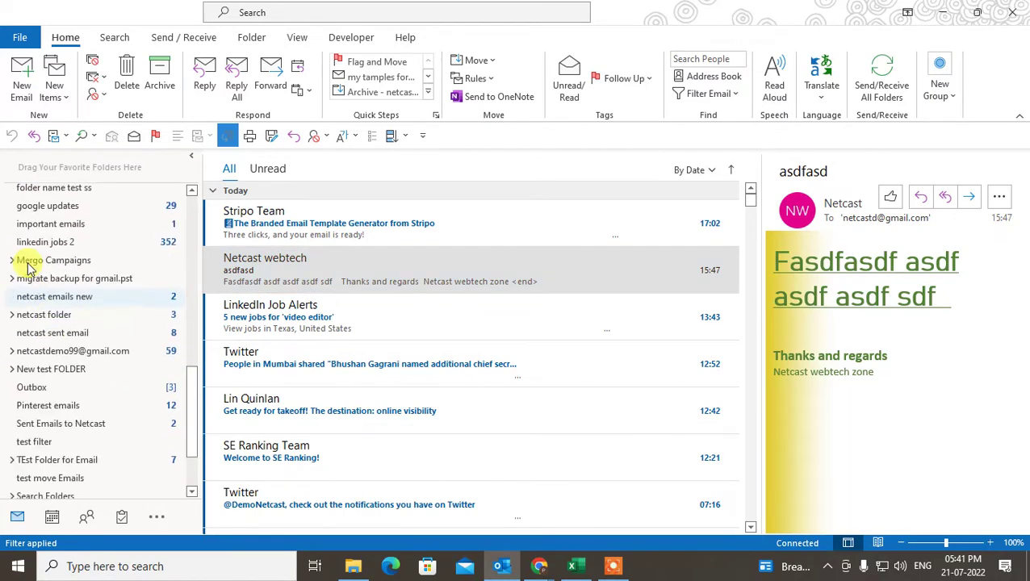
left_click(360, 329)
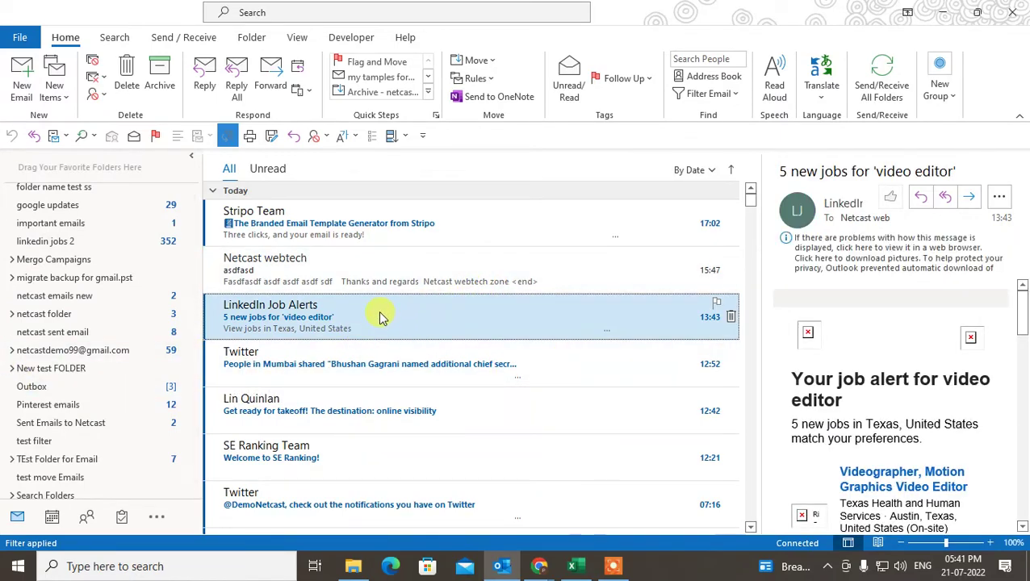
left_click_drag(379, 314, 47, 314)
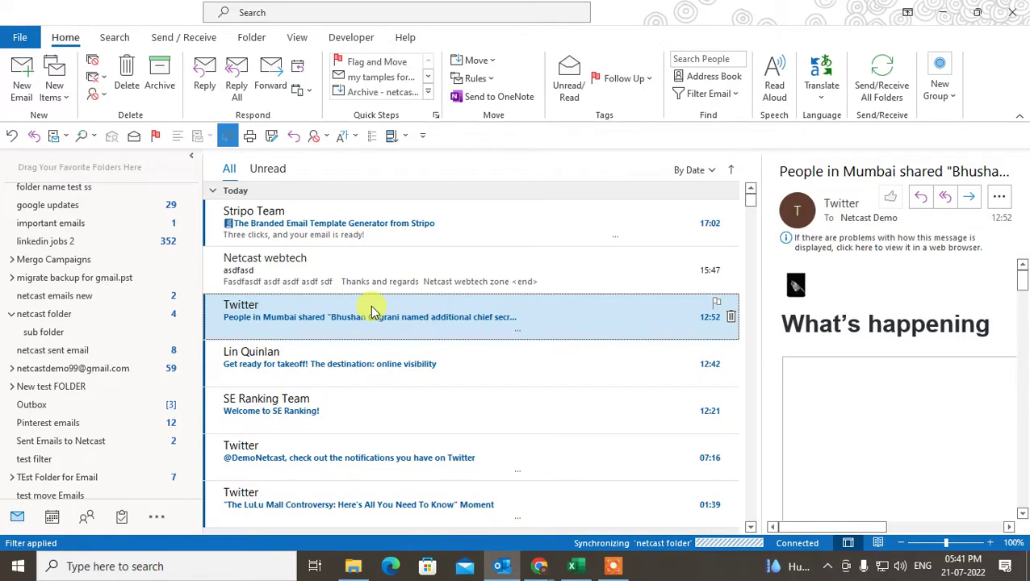
Move the Twitter 'People in Mumbai shared' email to netcast via Move > Other Folder.
right_click(371, 309)
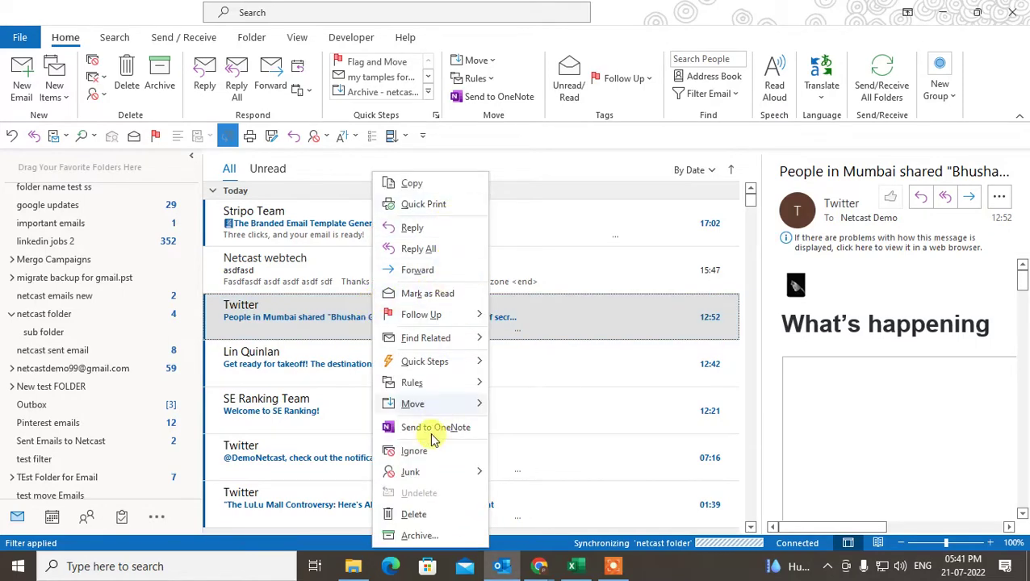
mouse_move(428, 403)
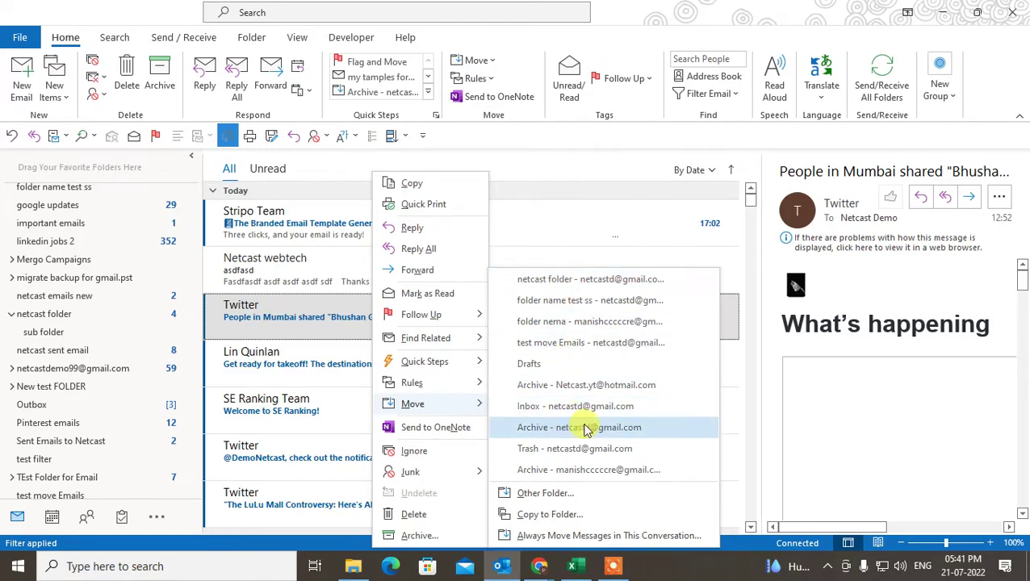
left_click(553, 493)
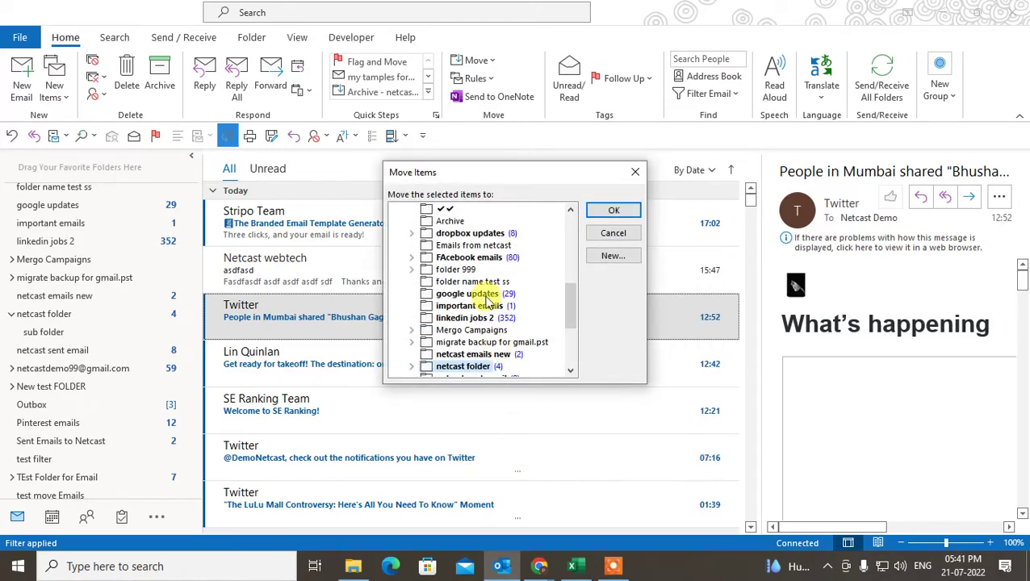
scroll(468, 295, "down", 4)
scroll(488, 306, "up", 8)
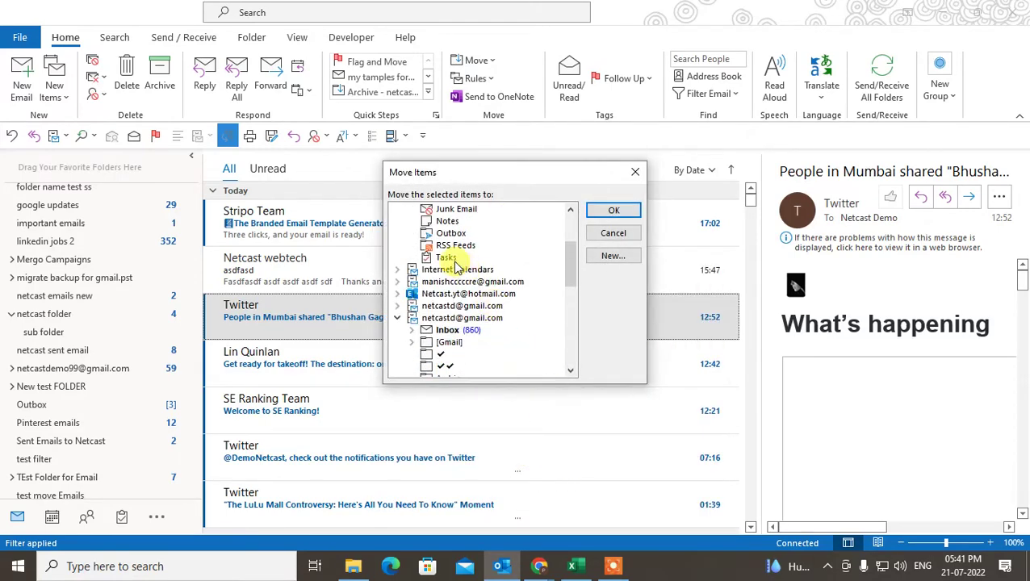
scroll(476, 322, "down", 3)
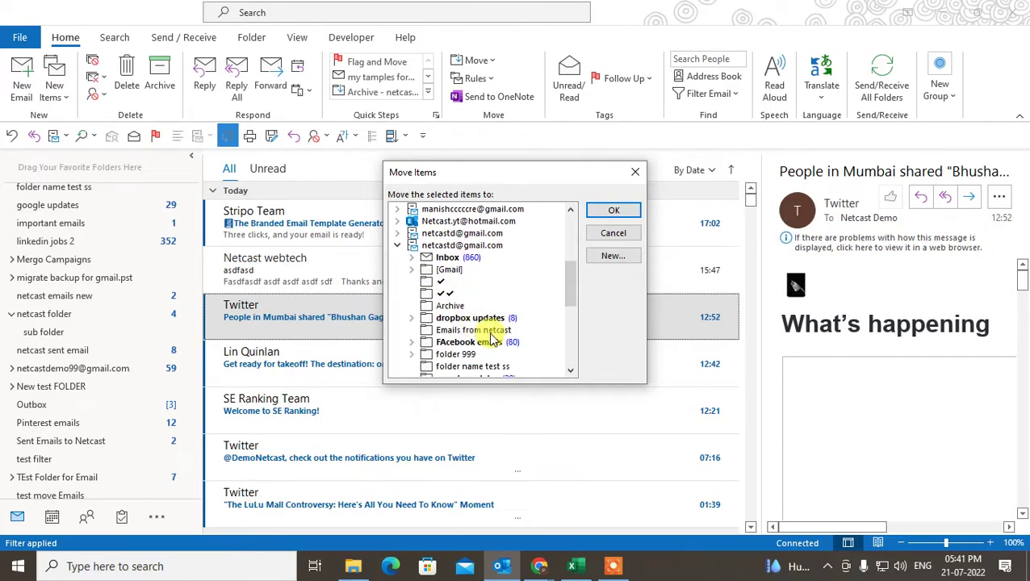
scroll(476, 287, "down", 2)
scroll(476, 290, "down", 3)
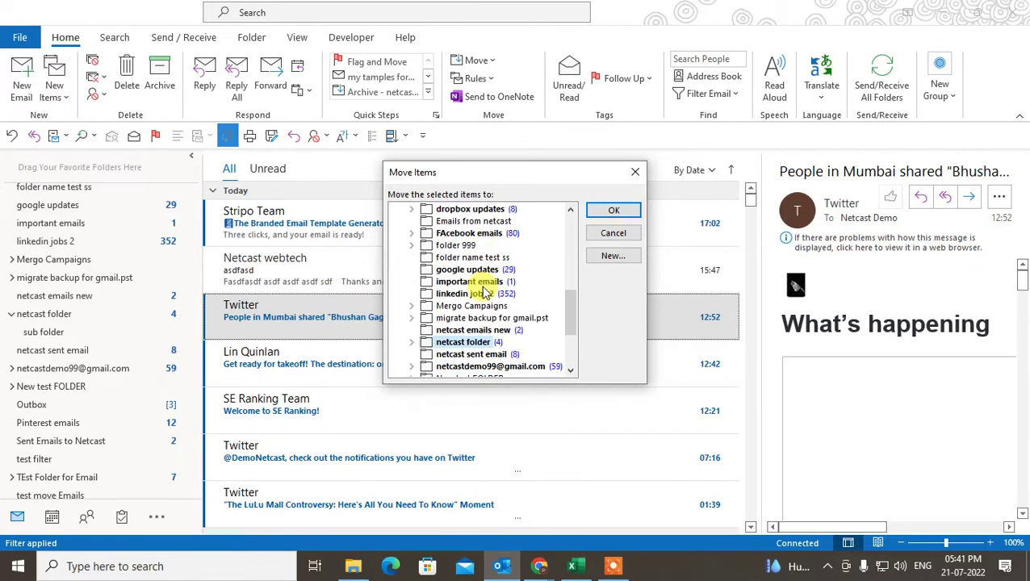
left_click(460, 272)
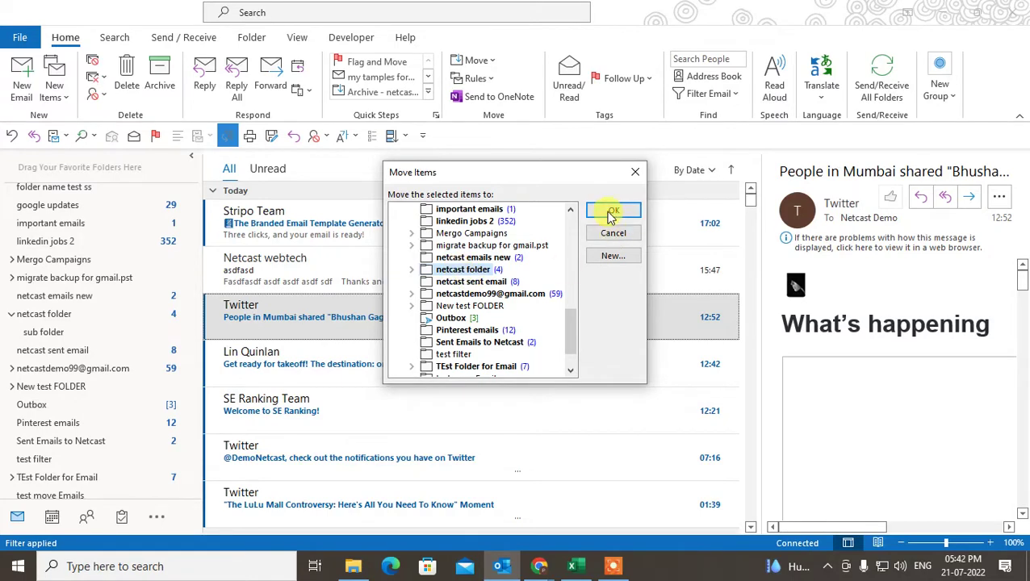
left_click(612, 212)
Select the takeoff, SE Ranking, Netcast webtech, two Twitter, Netlify and LinkedIn emails together.
left_click(363, 361)
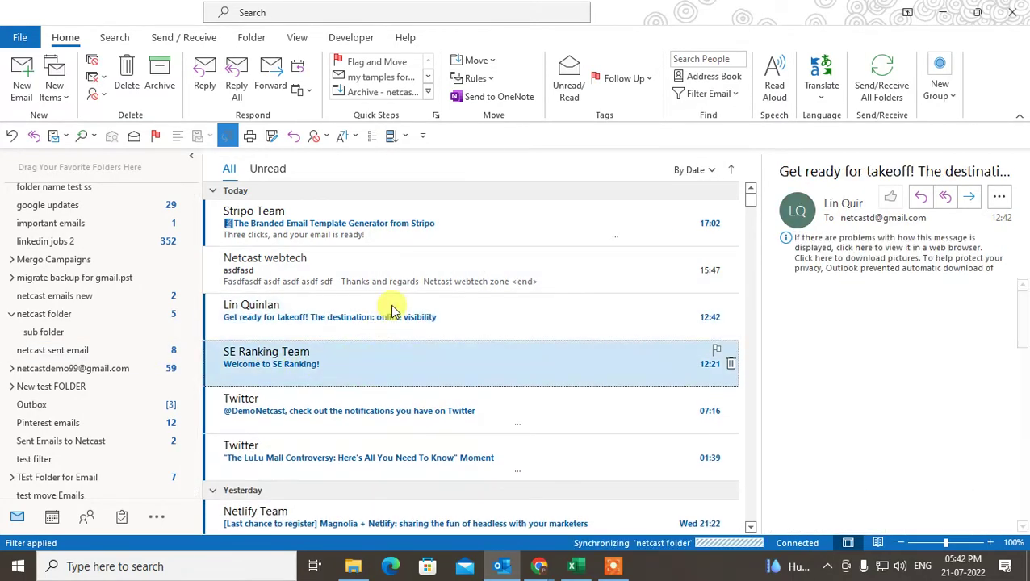
left_click(396, 307)
left_click(405, 373)
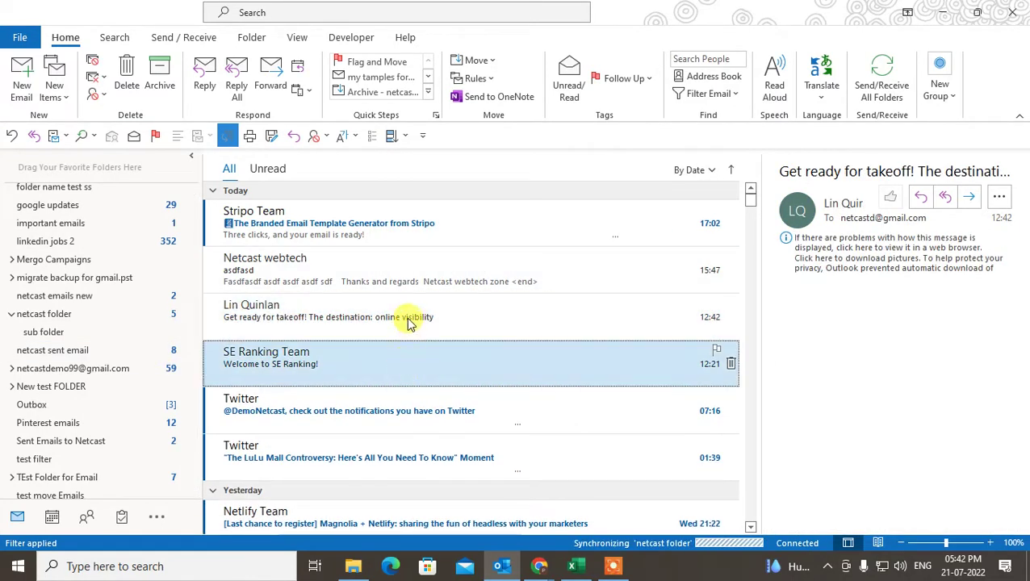
left_click(409, 321)
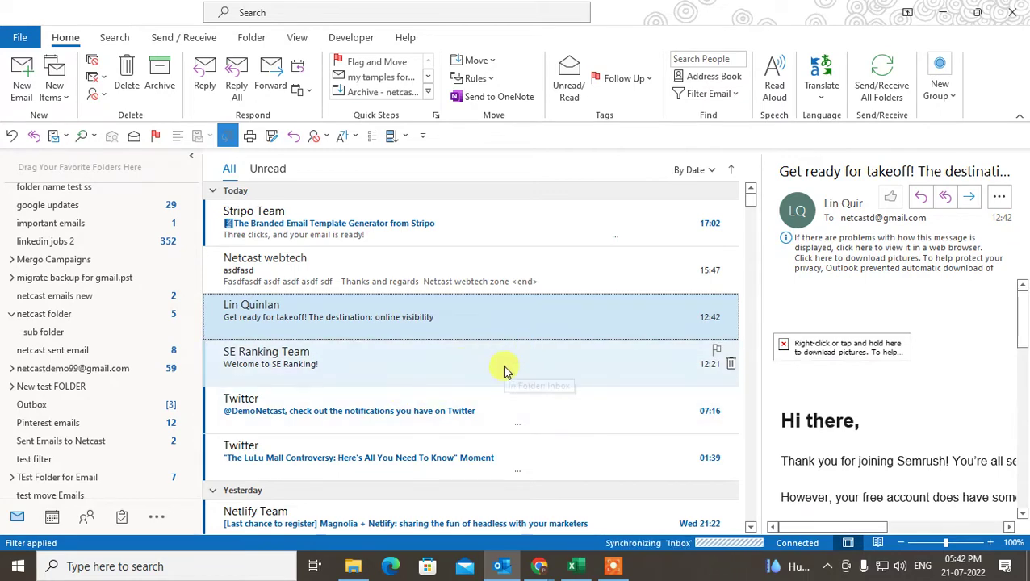
left_click(453, 373, "ctrl")
left_click(367, 281, "ctrl")
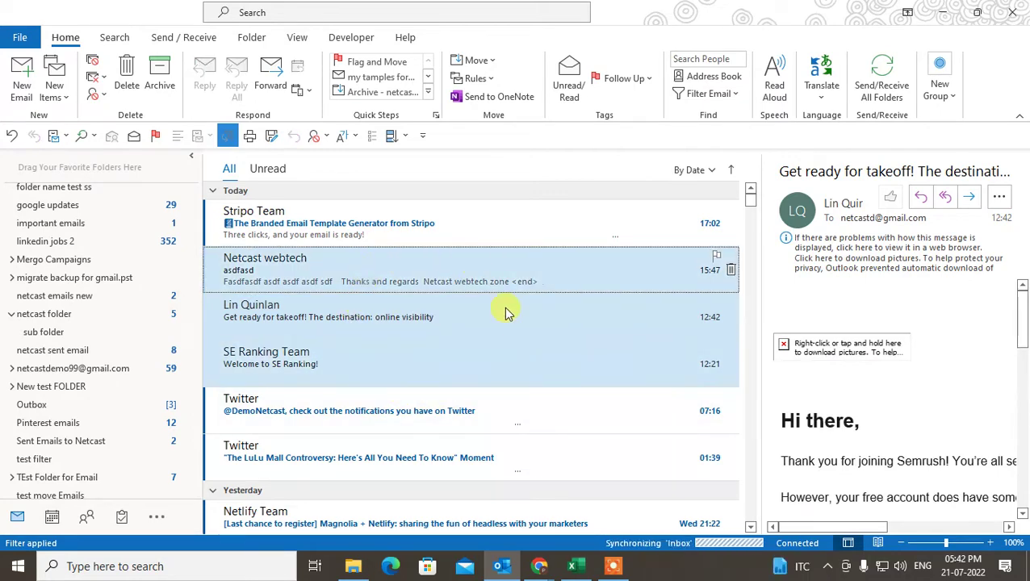
left_click(463, 409, "ctrl")
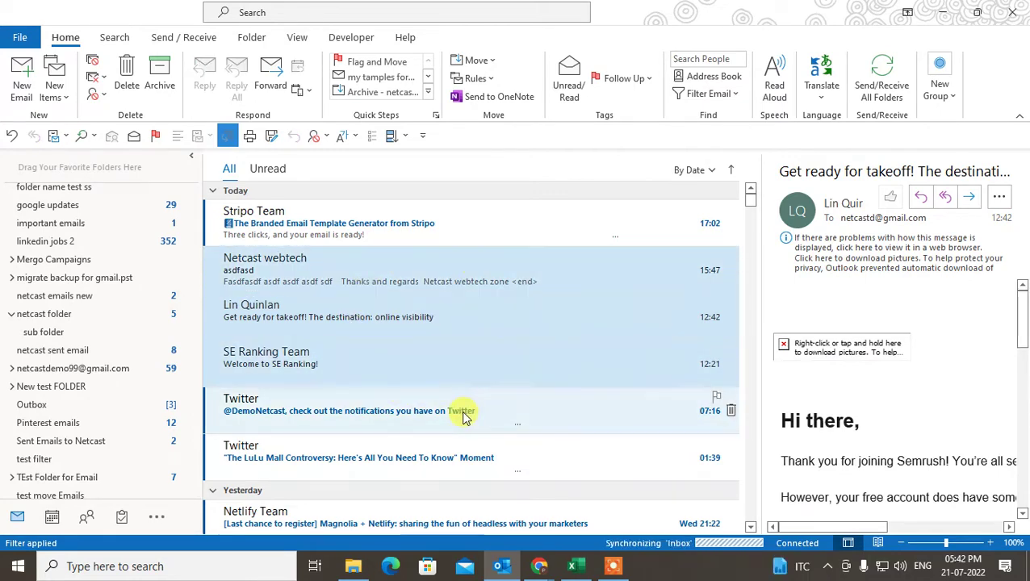
left_click(463, 466, "ctrl")
scroll(469, 460, "down", 1)
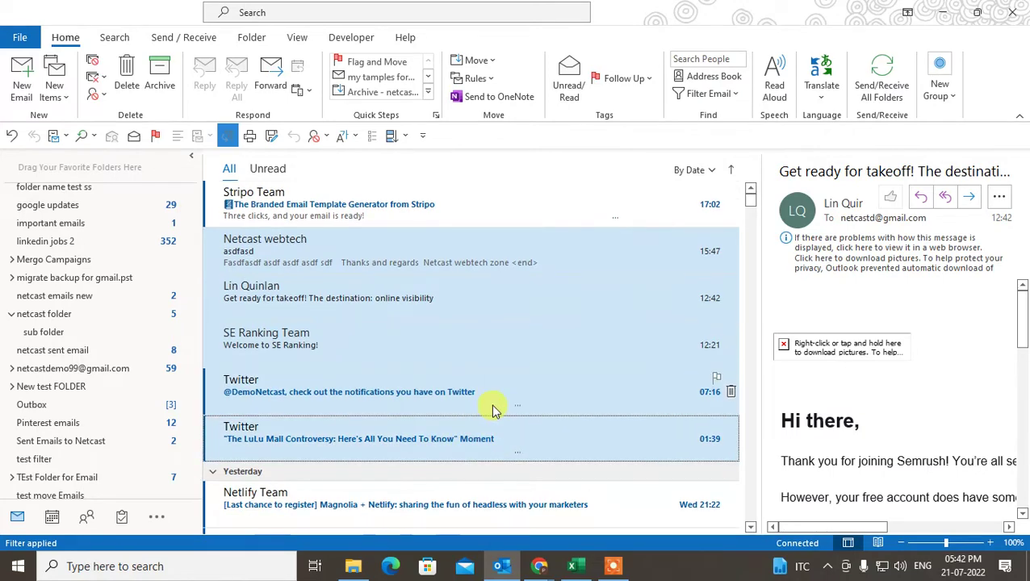
left_click(409, 449, "ctrl")
scroll(436, 452, "down", 1)
left_click(425, 419, "ctrl")
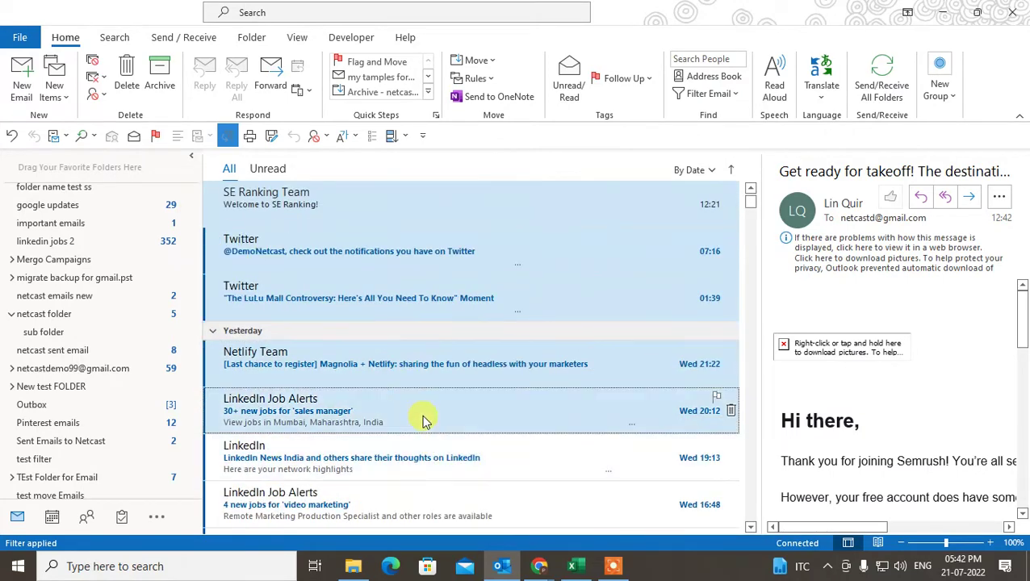
Drag the selected emails onto netcast, dismiss the 'message has been changed' error, then select two Twitter emails.
right_click(272, 300)
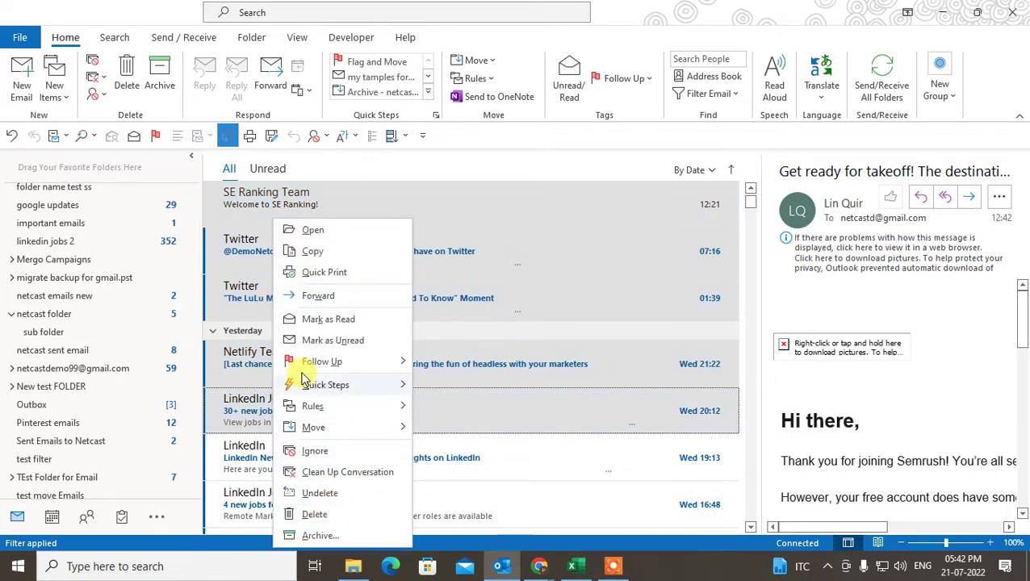
left_click(123, 326)
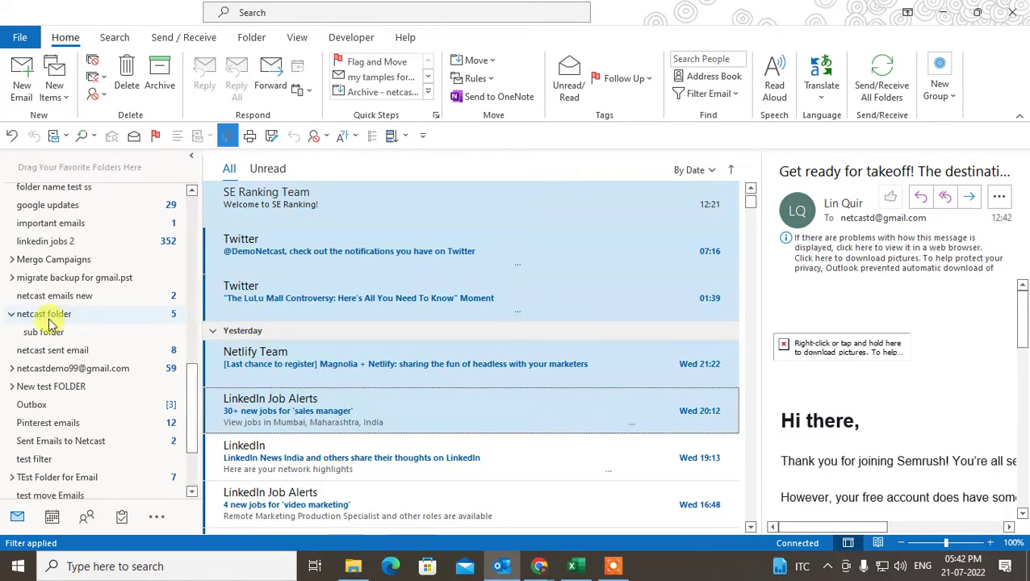
left_click_drag(328, 236, 58, 317)
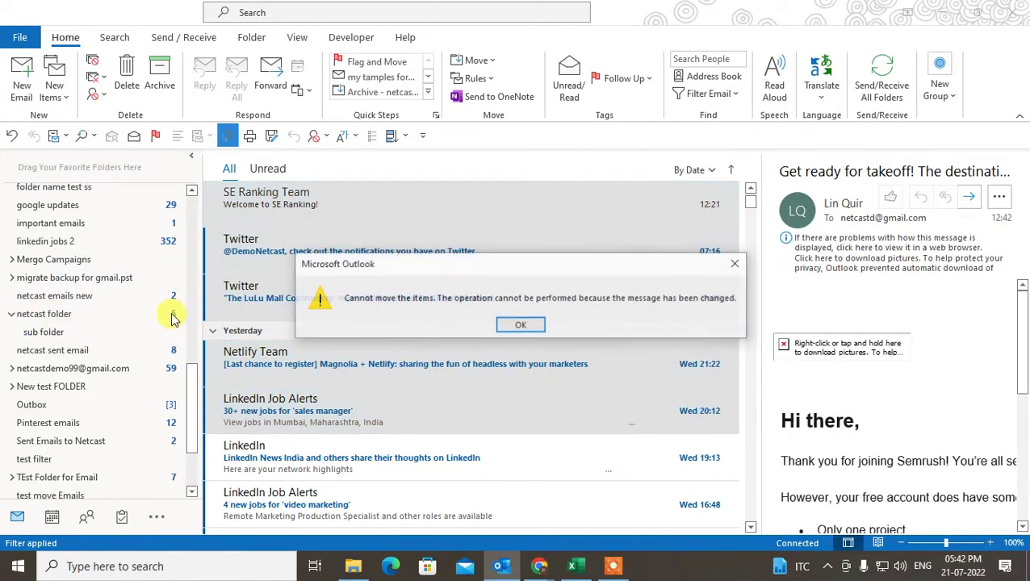
left_click(521, 326)
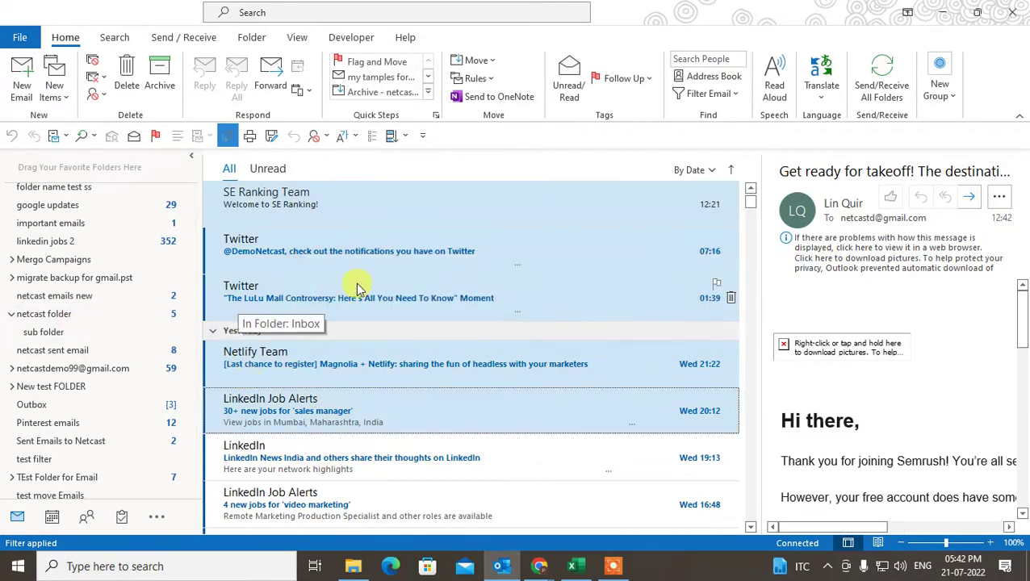
left_click(407, 318)
left_click(343, 347)
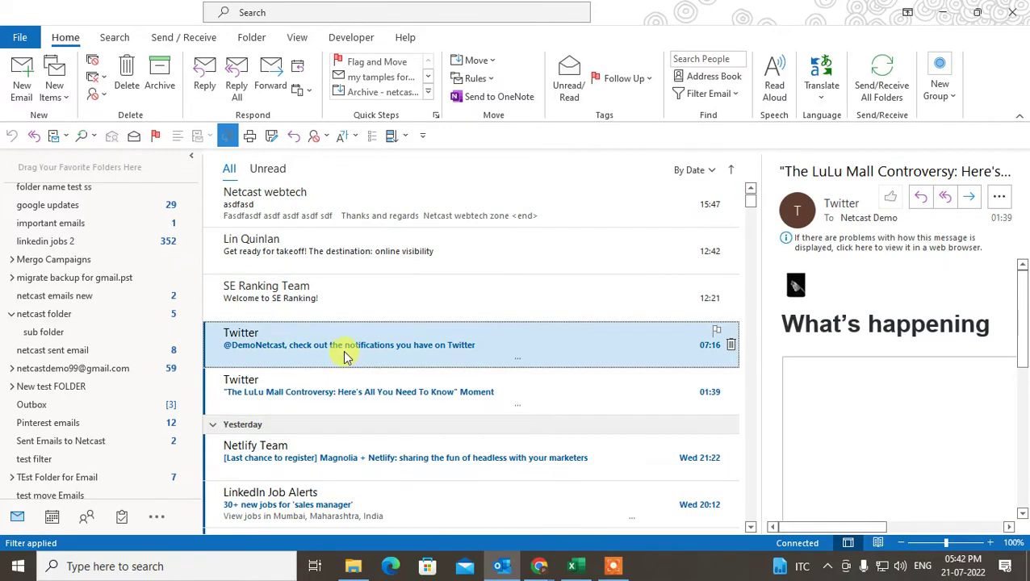
Select all Inbox emails, browse Move > Other Folder without moving anything, then start a new email.
left_click(398, 315)
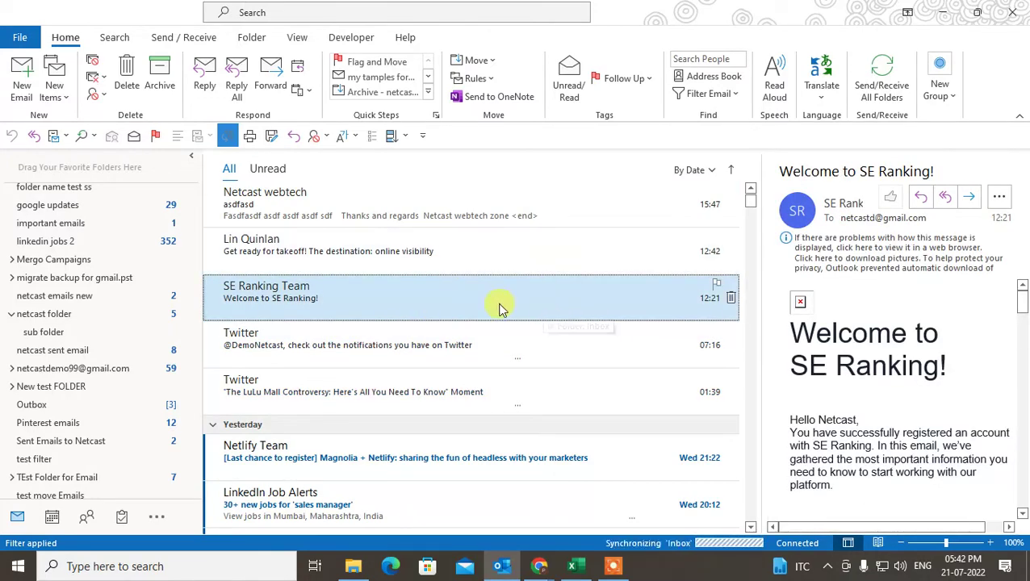
key("ctrl+a")
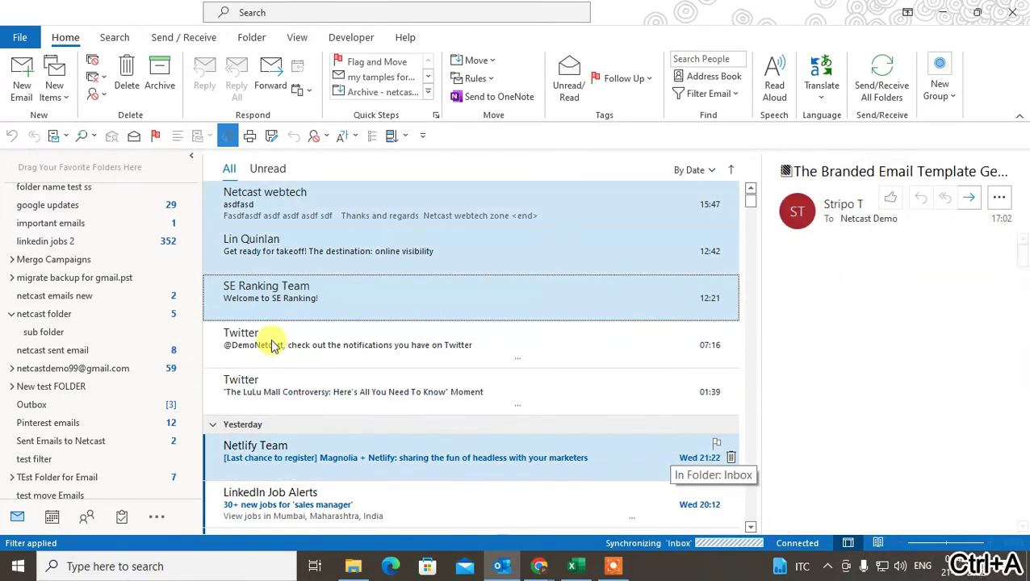
right_click(356, 298)
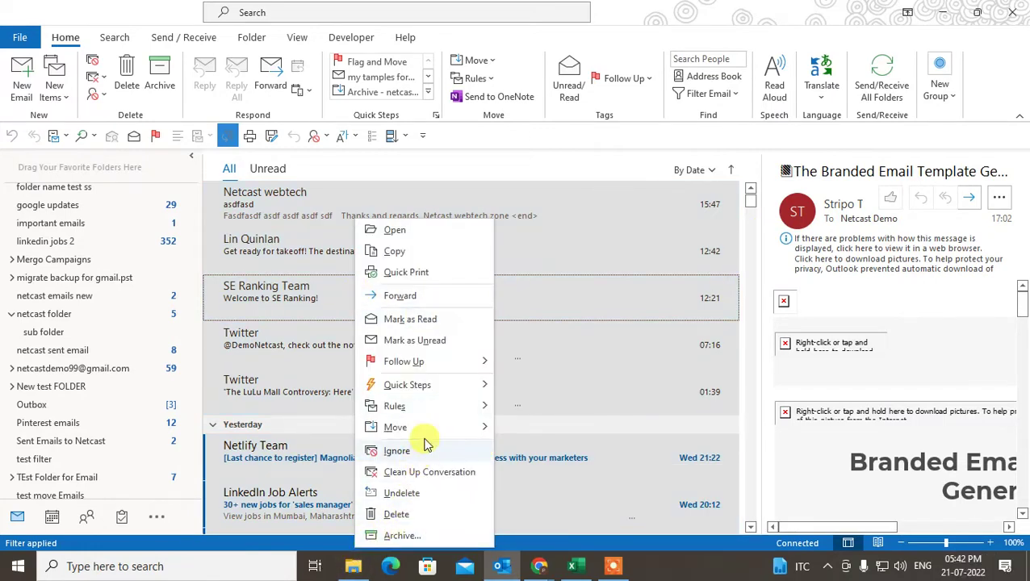
mouse_move(435, 429)
left_click(565, 488)
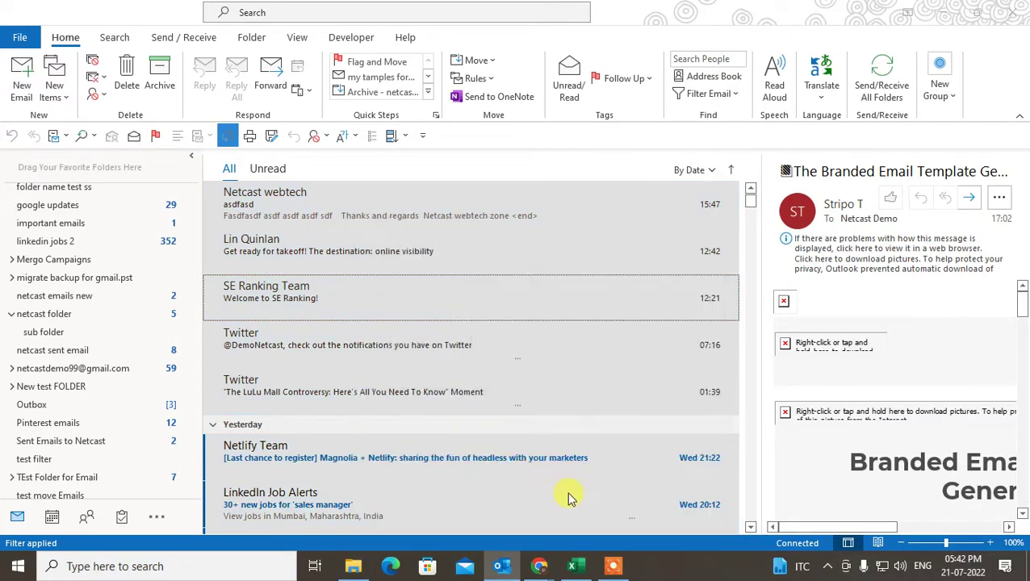
scroll(446, 270, "up", 2)
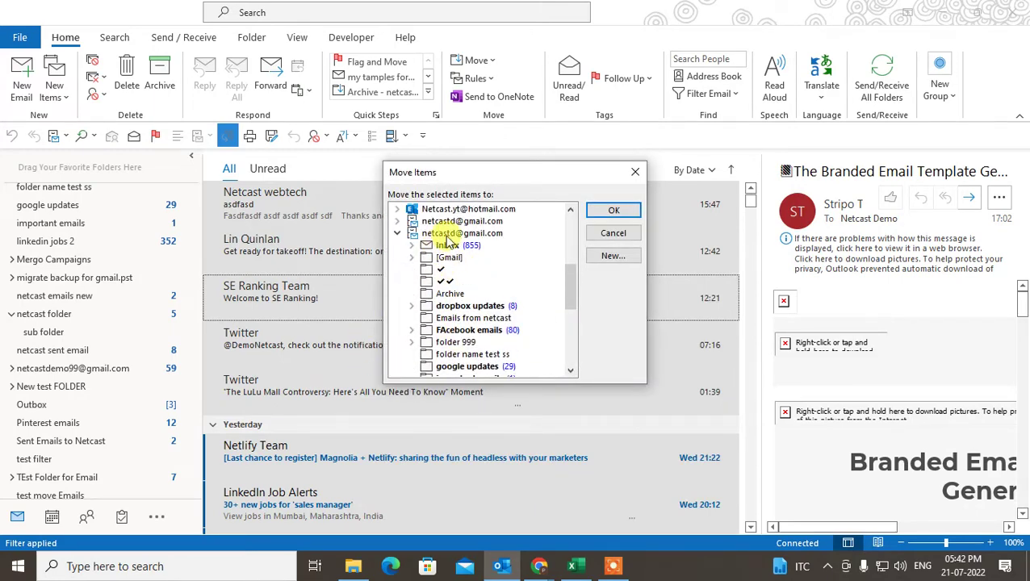
left_click_drag(569, 296, 569, 333)
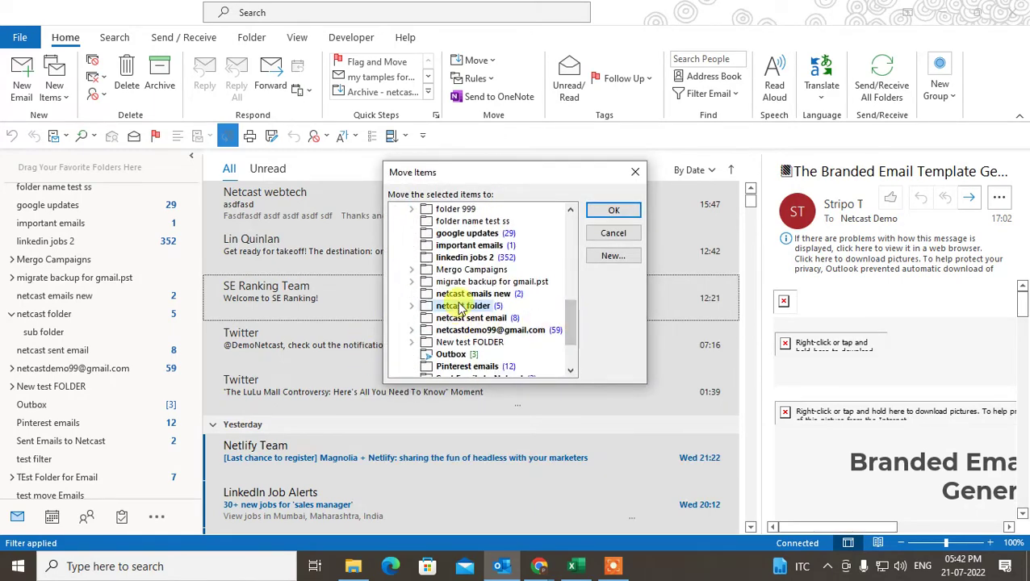
left_click(636, 174)
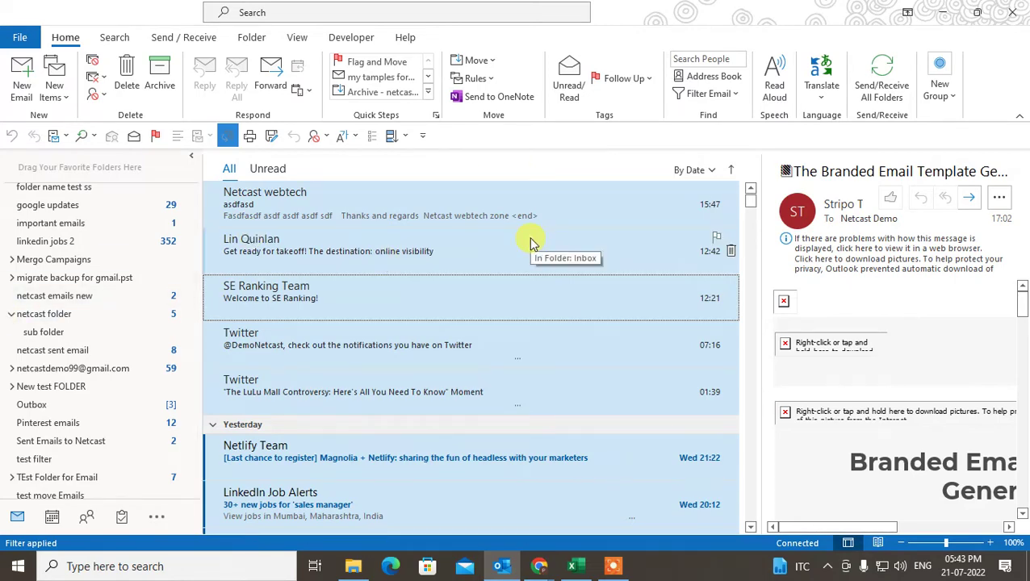
left_click(24, 75)
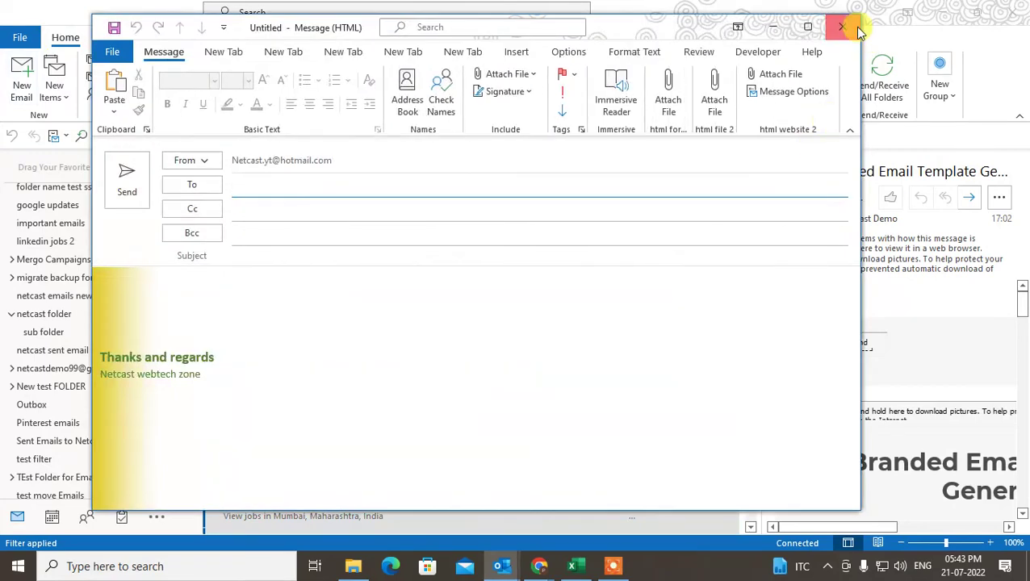
Close the blank message without saving, then open Manage Rules & Alerts for Inbox [netcast].
left_click(859, 31)
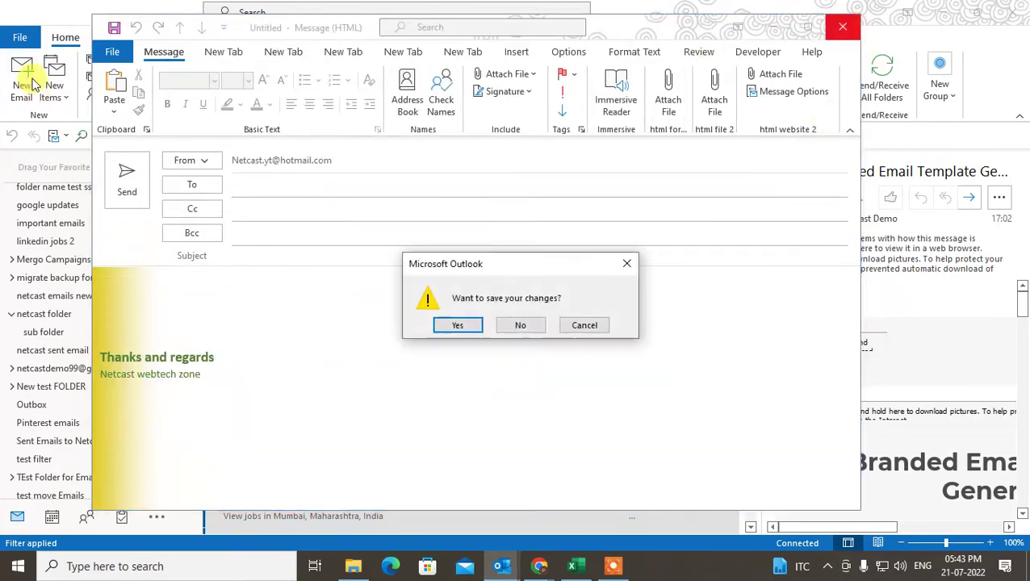
left_click(519, 326)
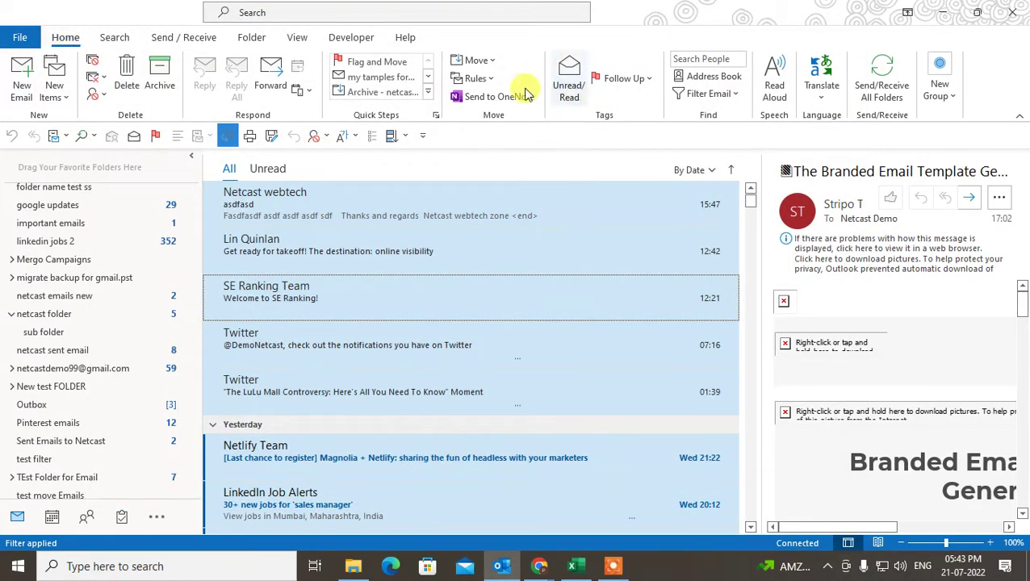
left_click(478, 79)
left_click(525, 133)
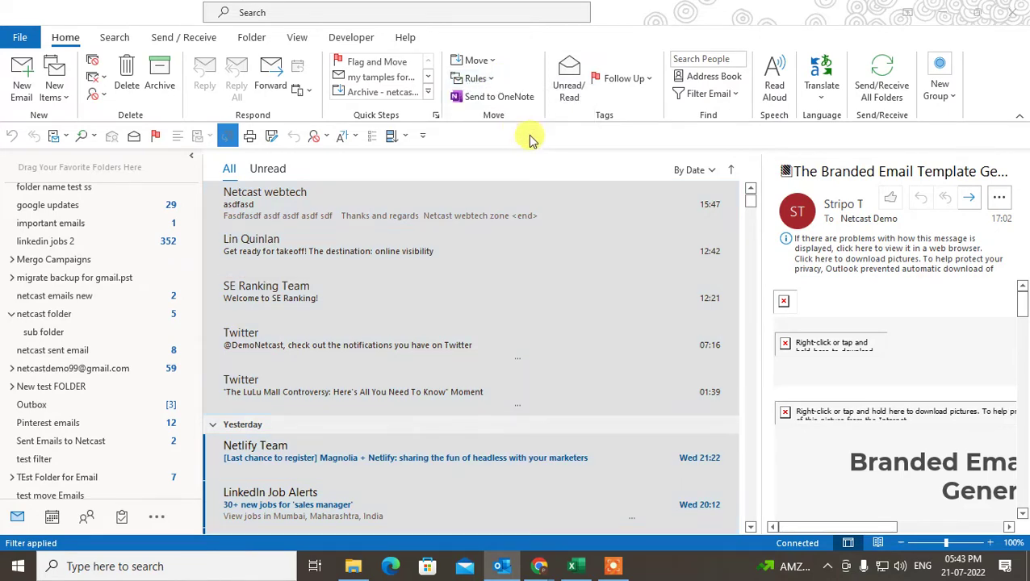
left_click(504, 151)
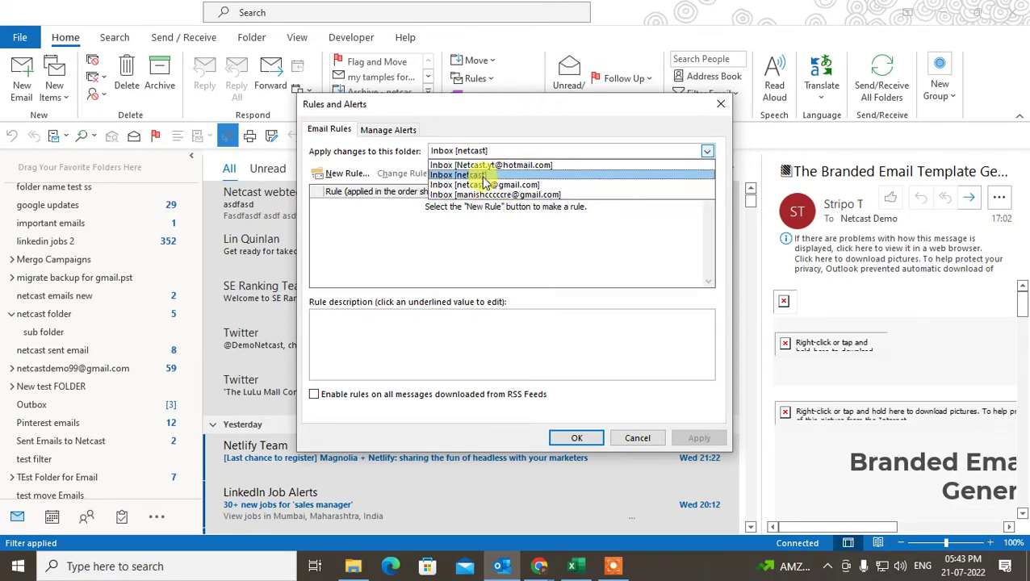
left_click(483, 178)
Start a new rule from the 'Move messages from someone to a folder' template and open its sender link.
left_click(331, 173)
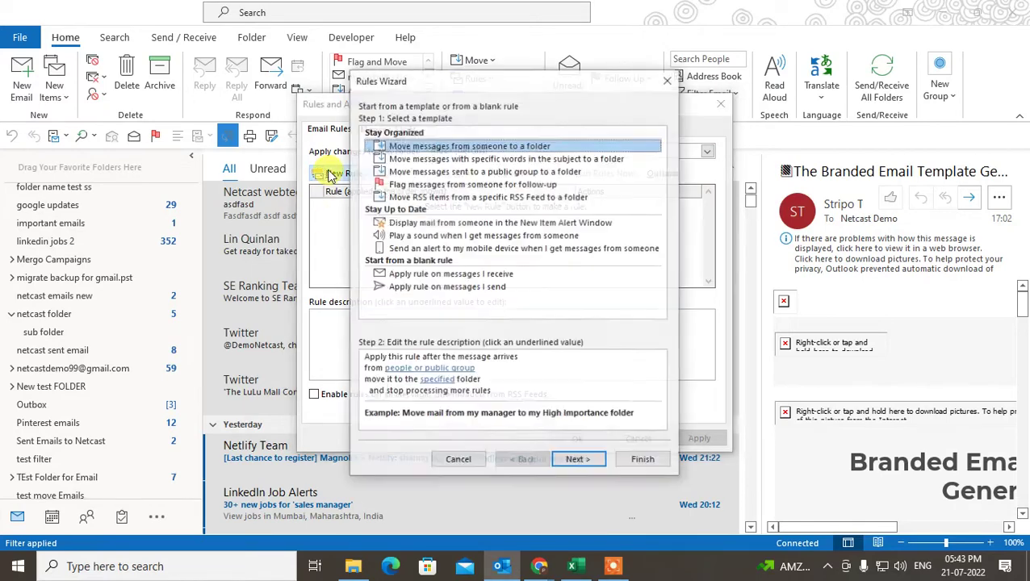
left_click(425, 151)
left_click(425, 142)
left_click(427, 150)
left_click(432, 143)
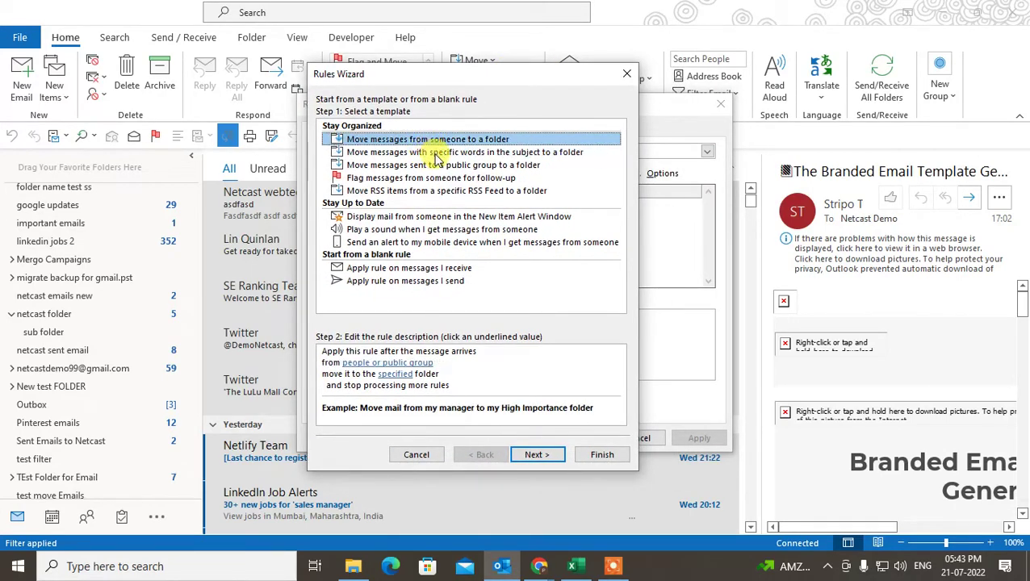
left_click(436, 154)
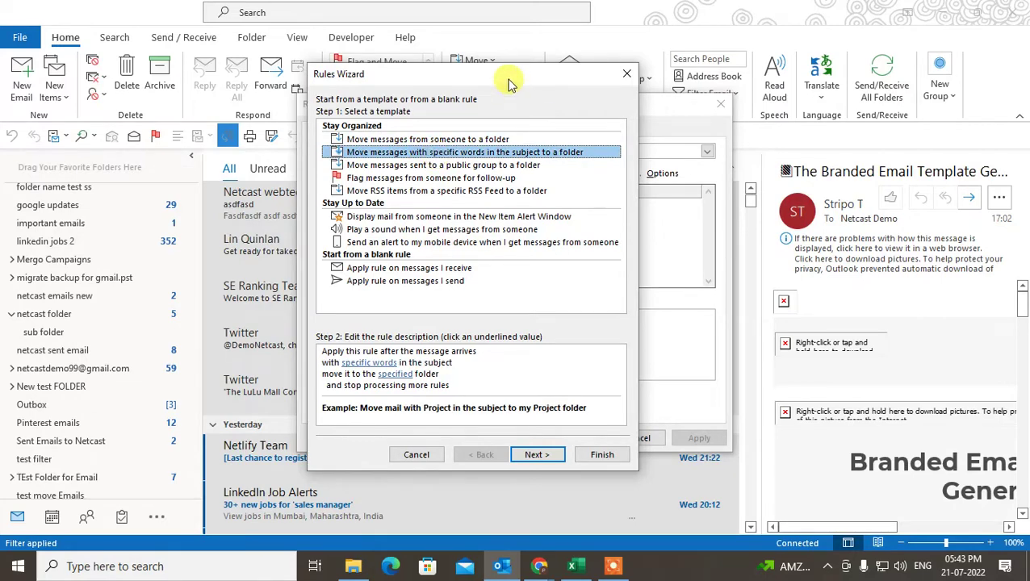
left_click_drag(510, 83, 517, 81)
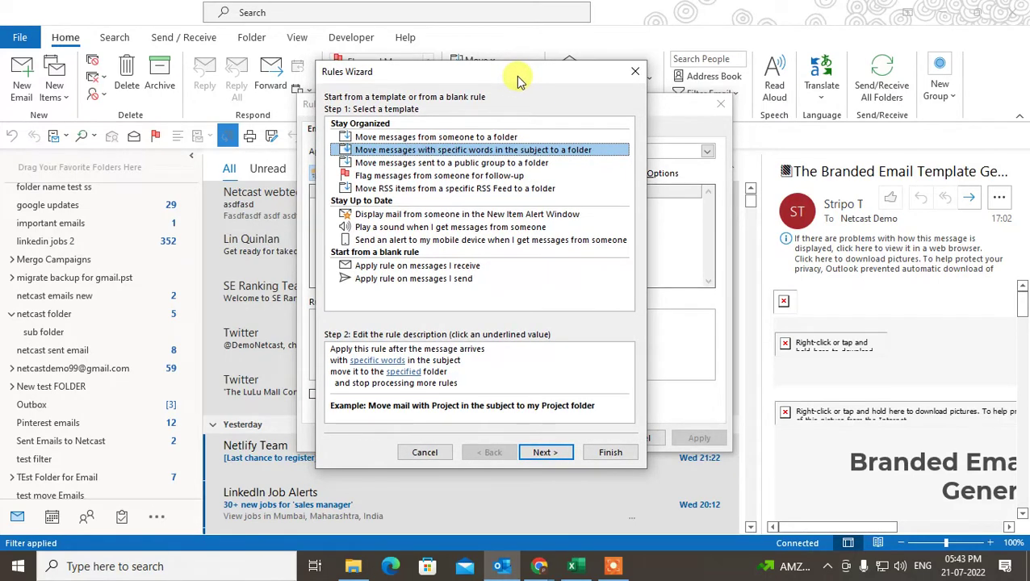
left_click(391, 137)
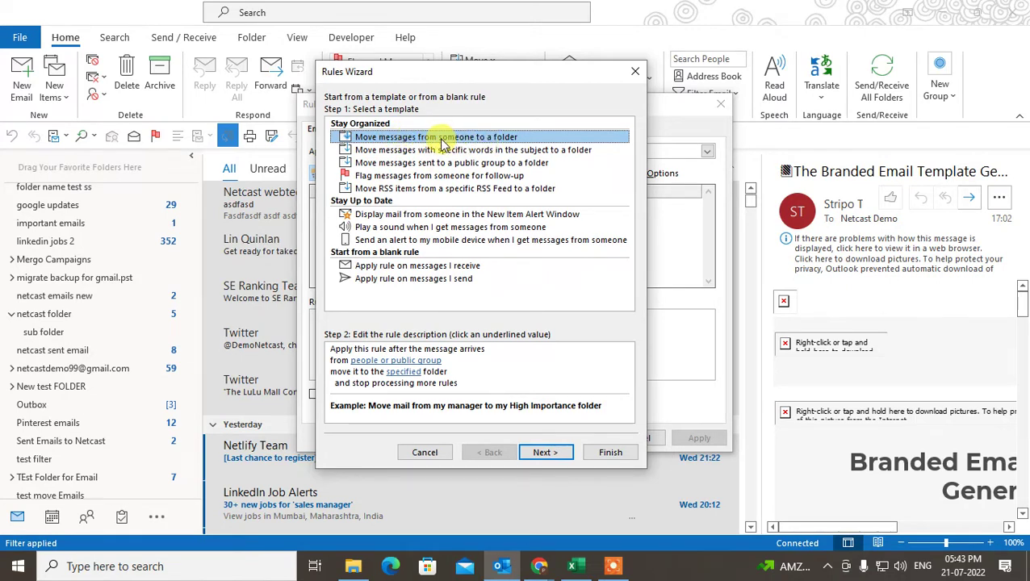
left_click(476, 150)
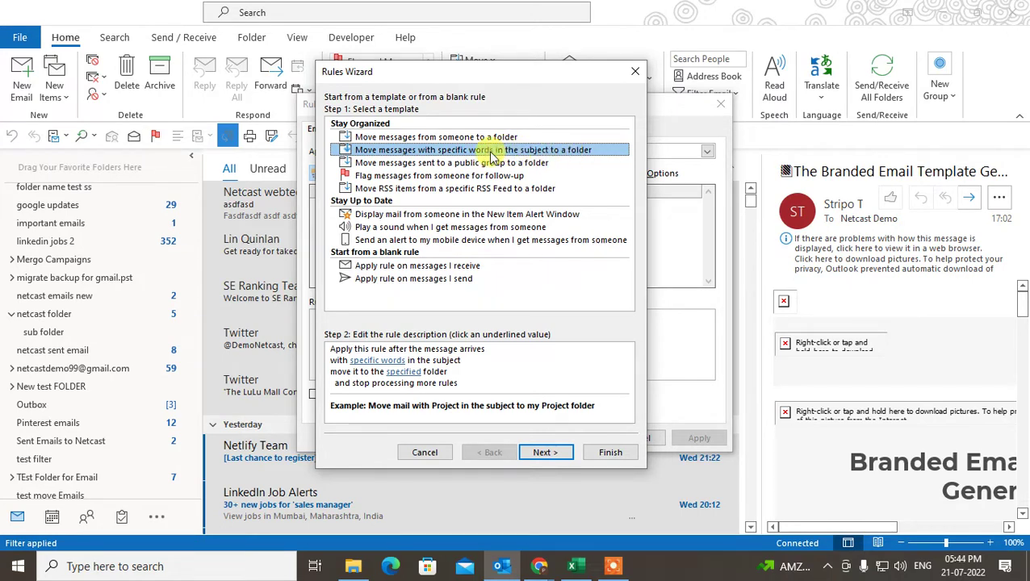
left_click(451, 137)
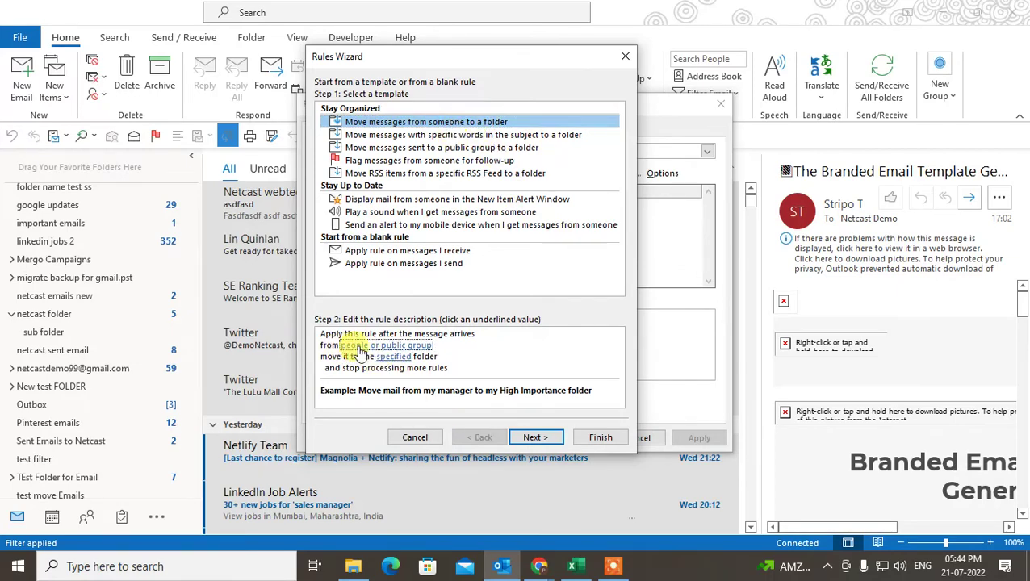
left_click(404, 348)
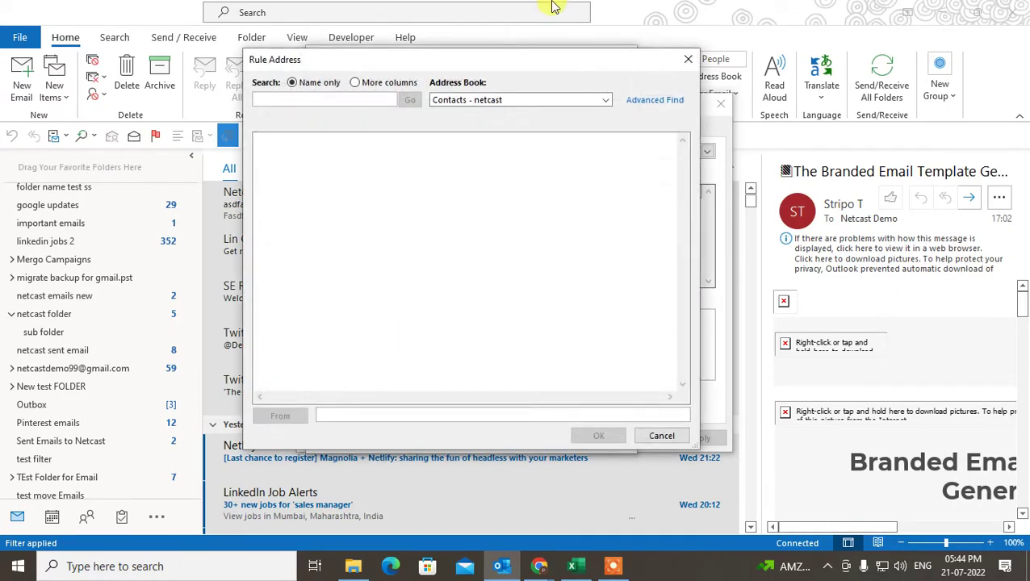
Enter the sender's Gmail address in the From field of the netcast contacts and confirm.
left_click_drag(448, 63, 481, 54)
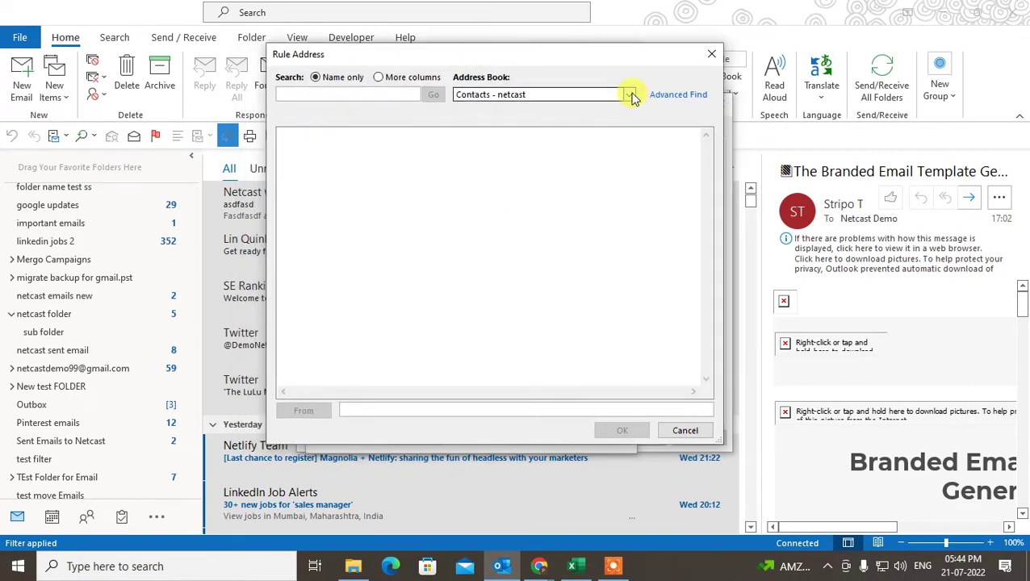
left_click(629, 95)
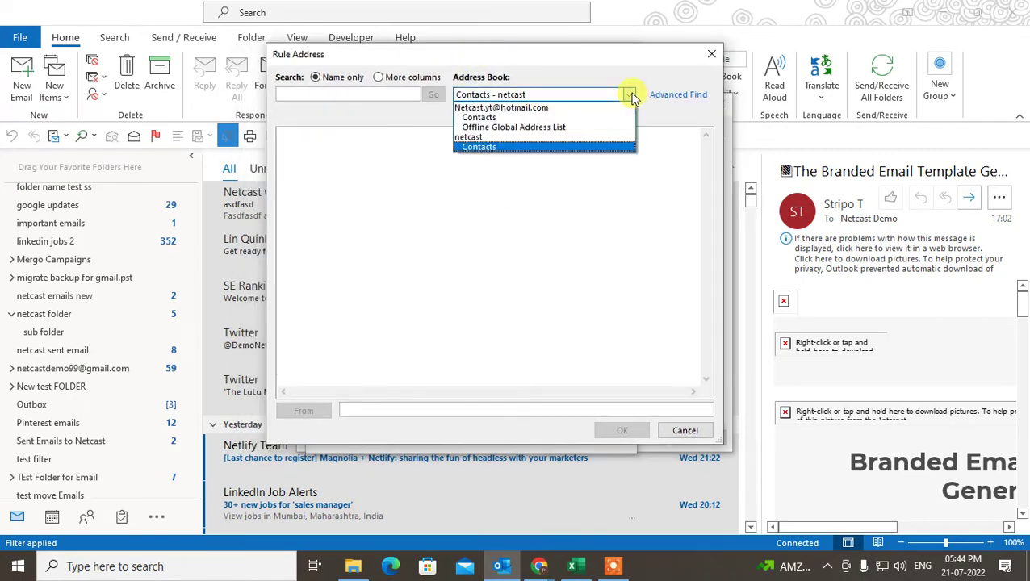
left_click(494, 118)
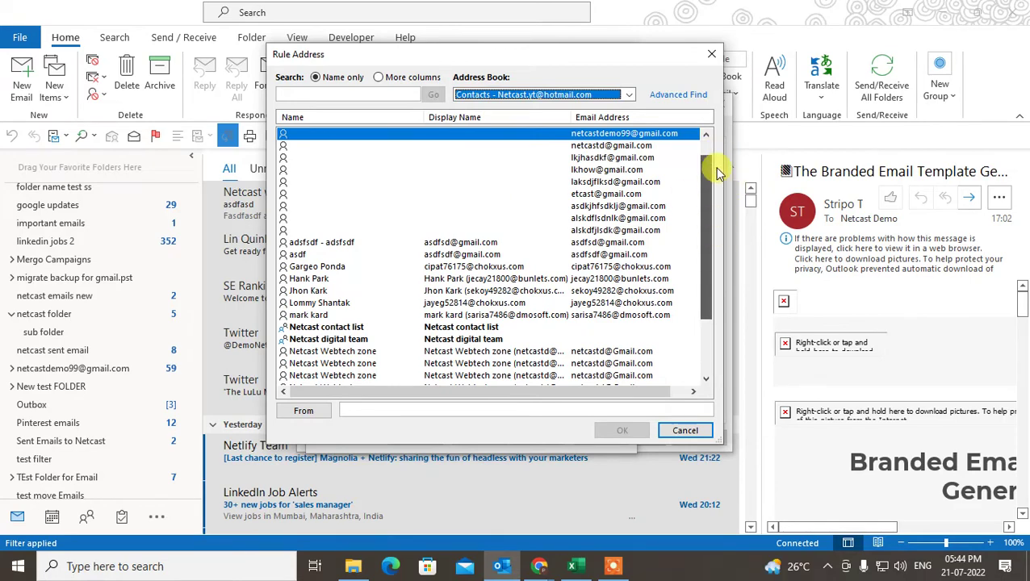
scroll(355, 208, "down", 2)
scroll(352, 208, "down", 1)
left_click(525, 95)
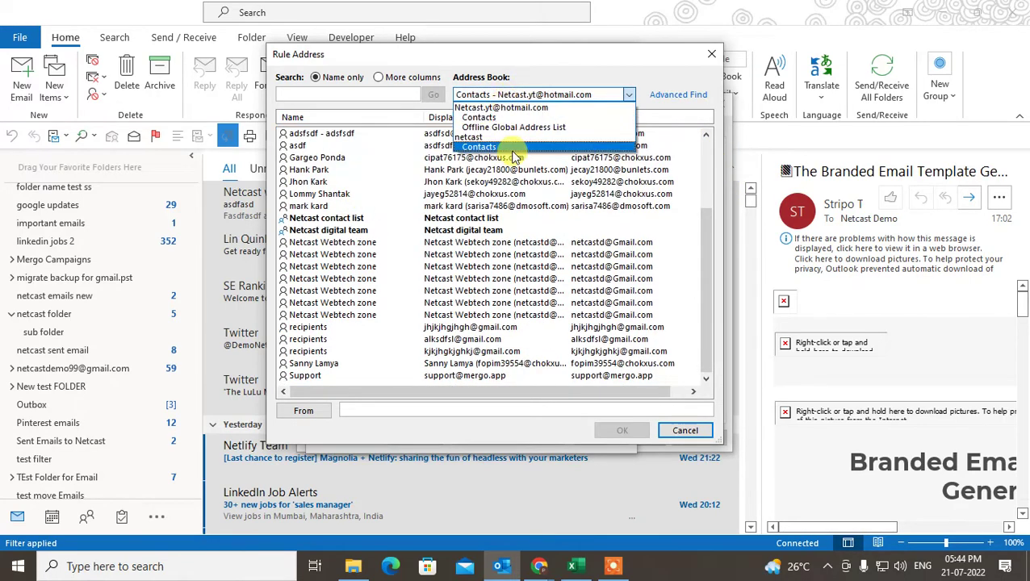
left_click(514, 157)
left_click(413, 409)
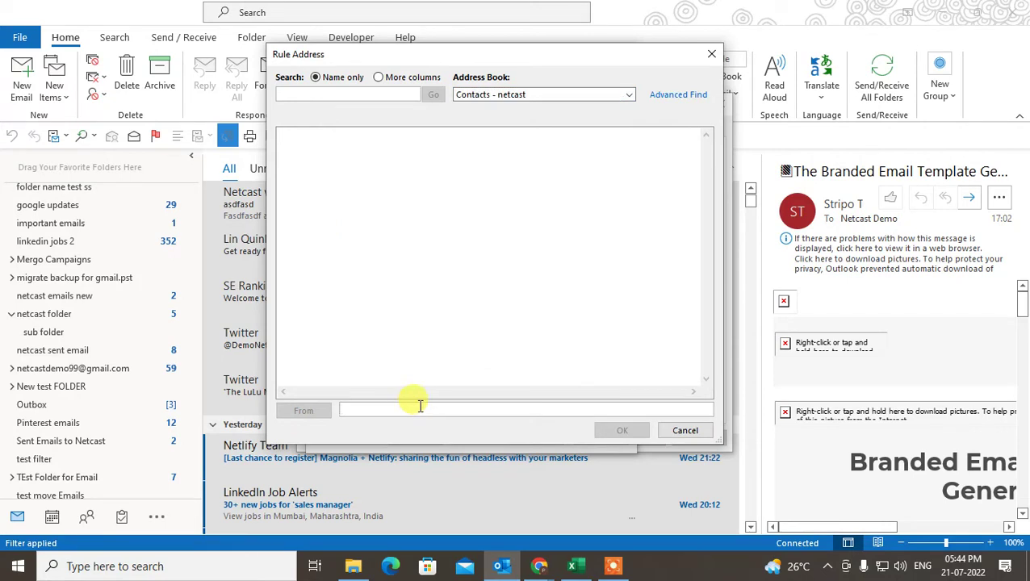
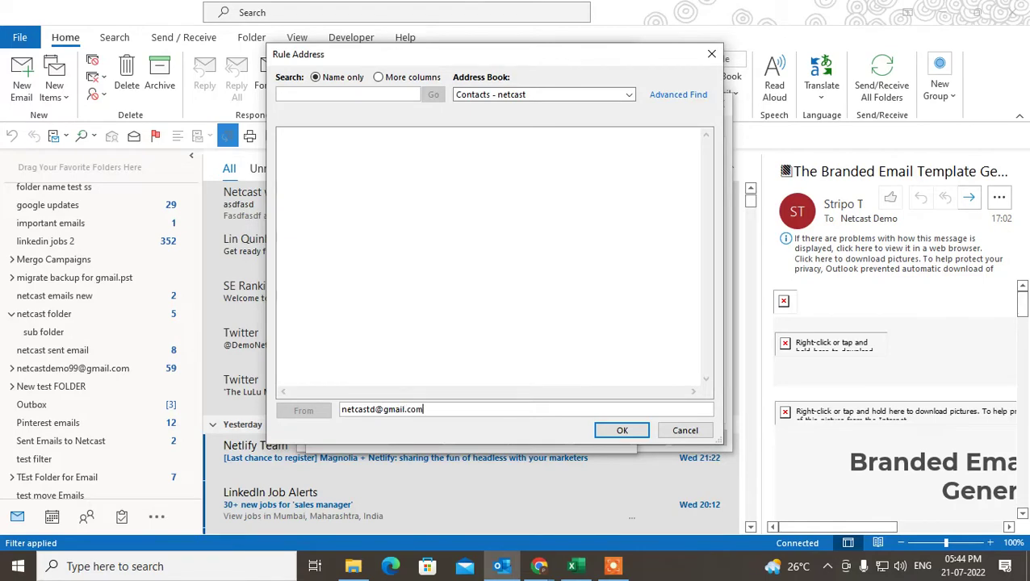
left_click(622, 431)
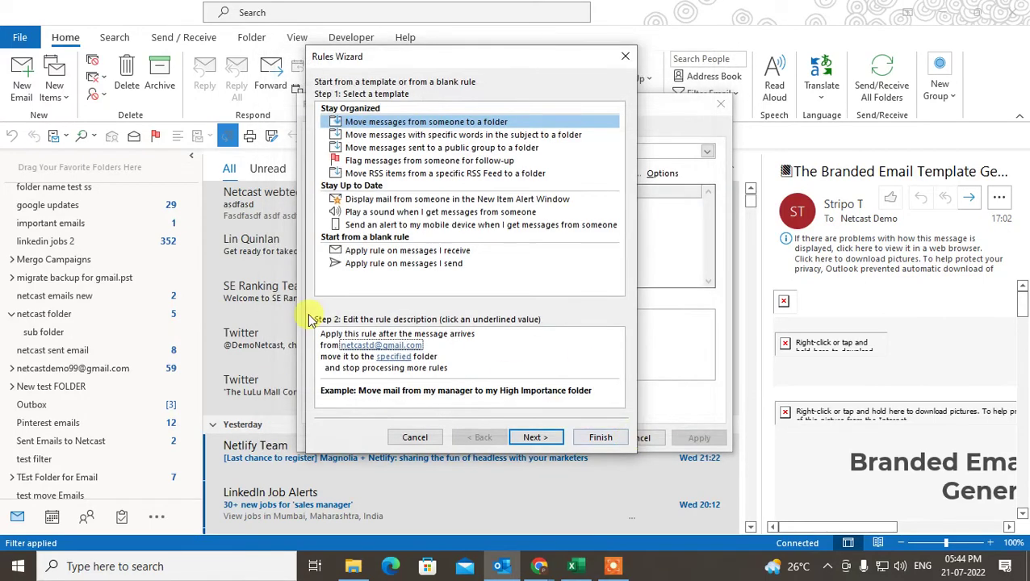
Create a new folder 'asdfasdfsd' as the rule's destination and continue to the next wizard page.
left_click(395, 357)
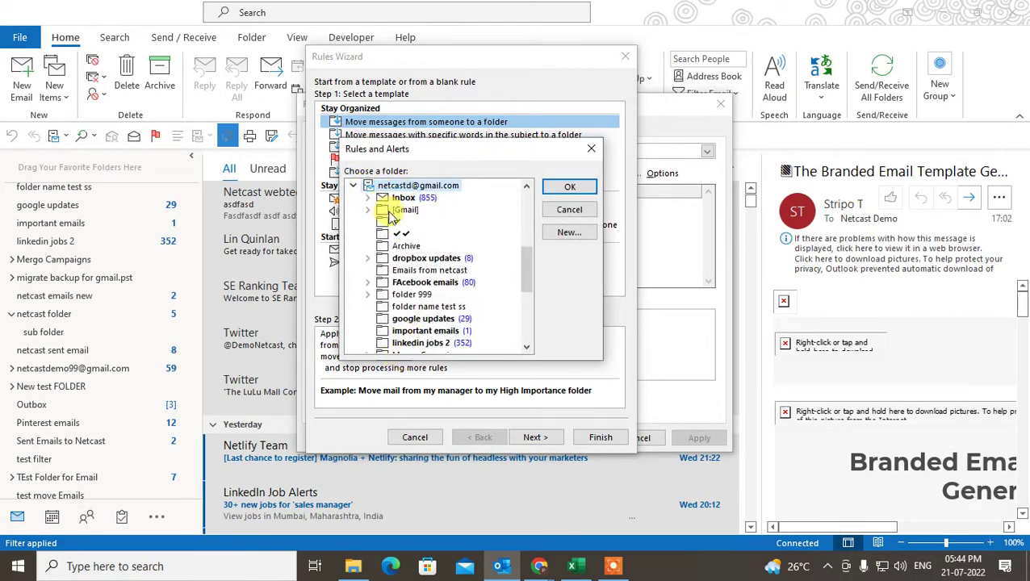
scroll(420, 284, "down", 4)
scroll(425, 293, "up", 3)
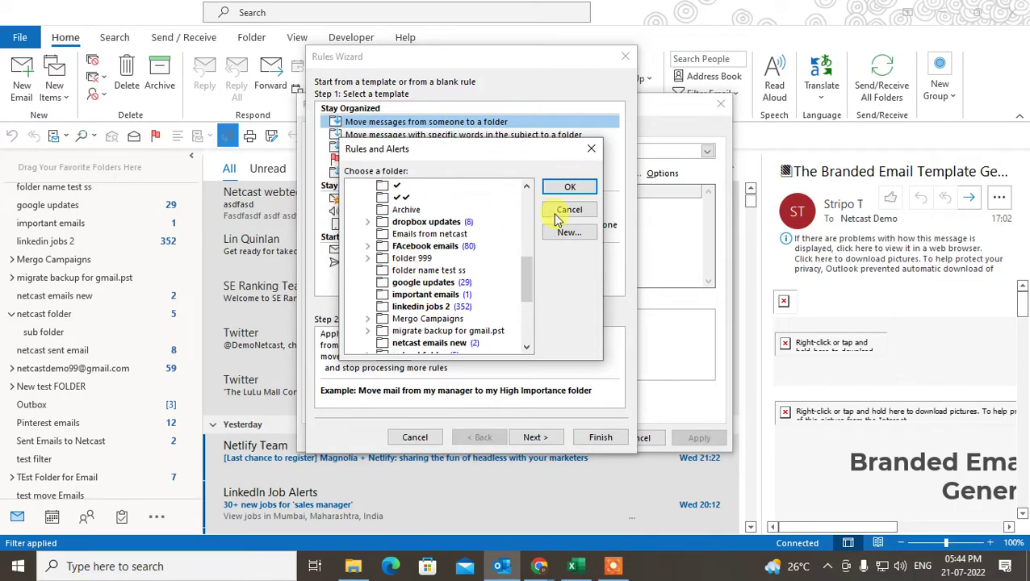
scroll(407, 226, "up", 2)
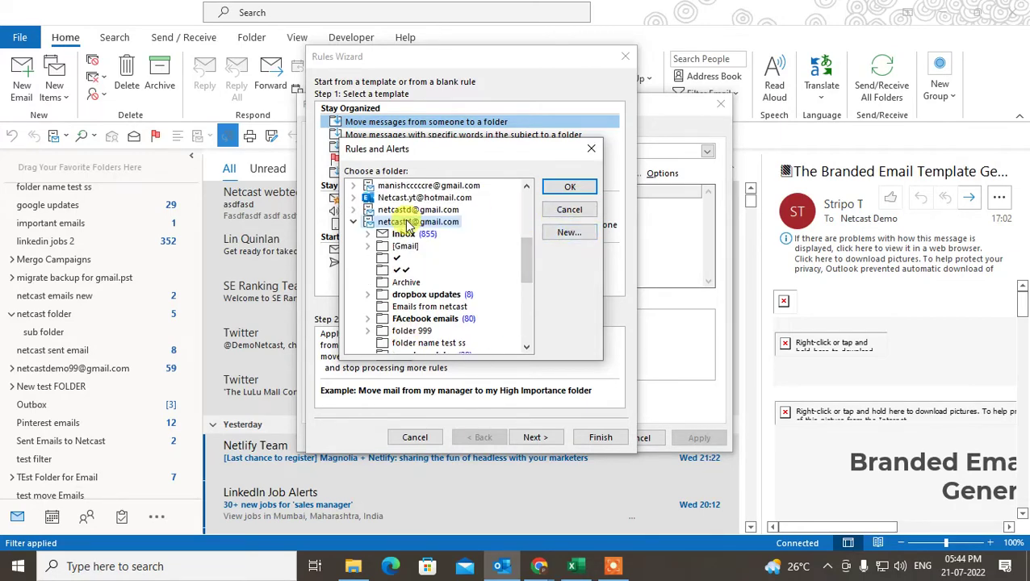
left_click(568, 235)
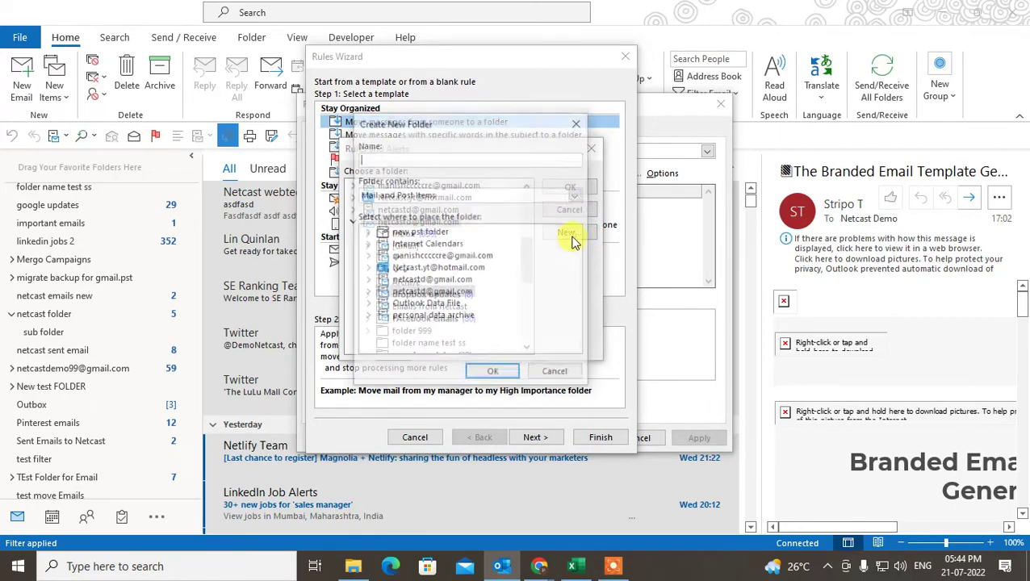
type("asdfasdfsd")
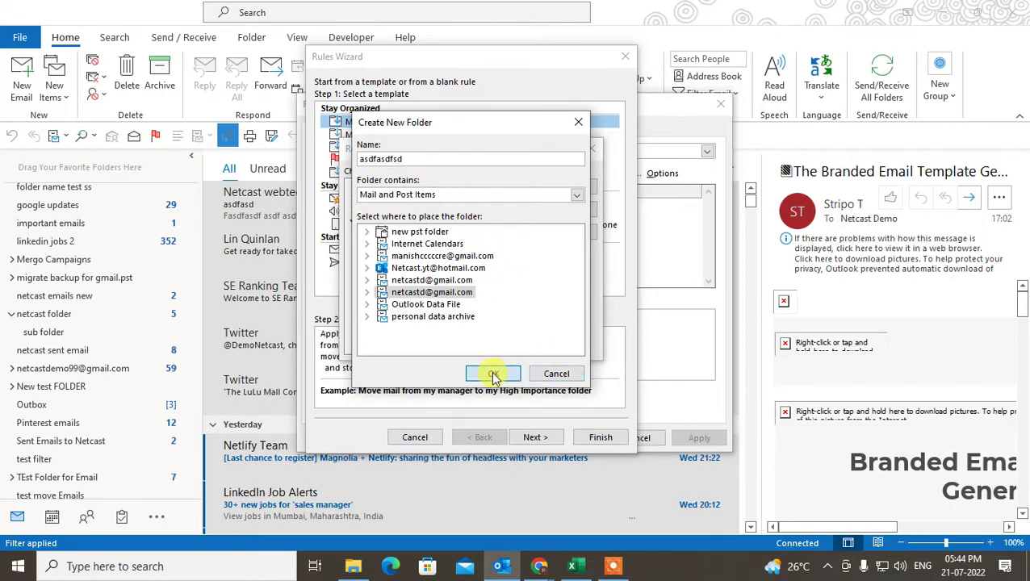
left_click(492, 373)
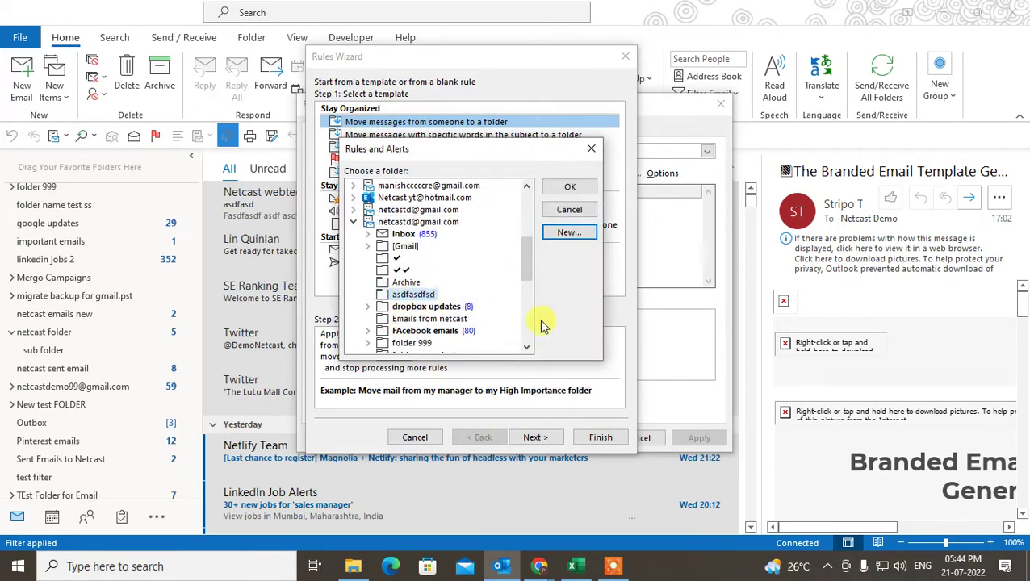
left_click(565, 190)
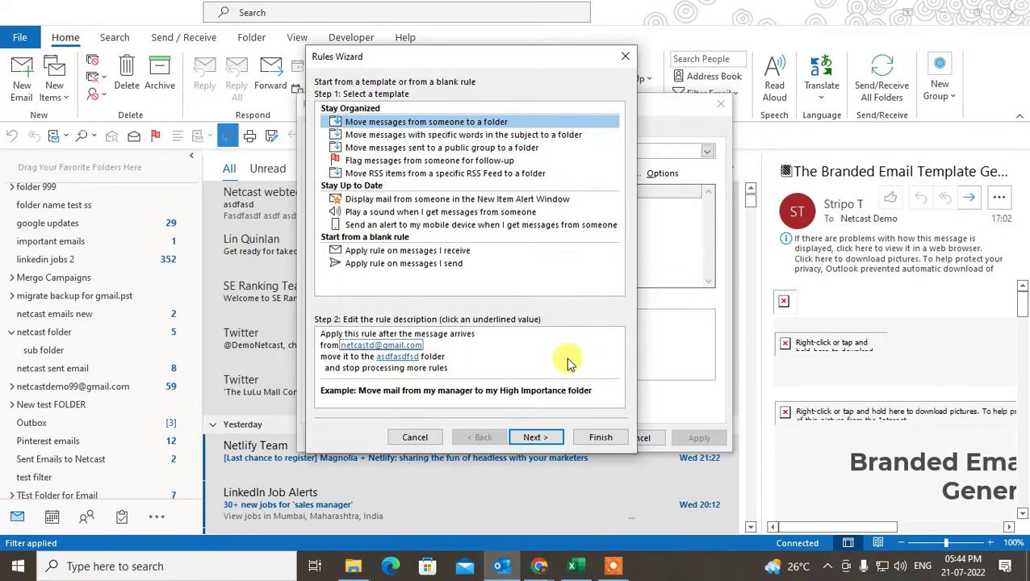
left_click(535, 436)
Advance through the conditions, actions and exceptions pages without adding anything.
left_click(534, 436)
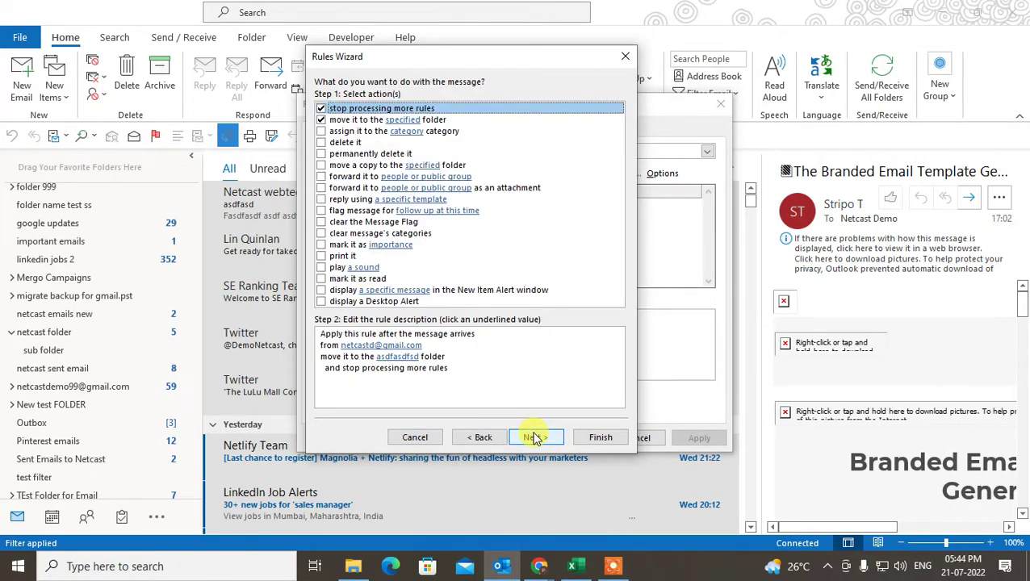
left_click(533, 436)
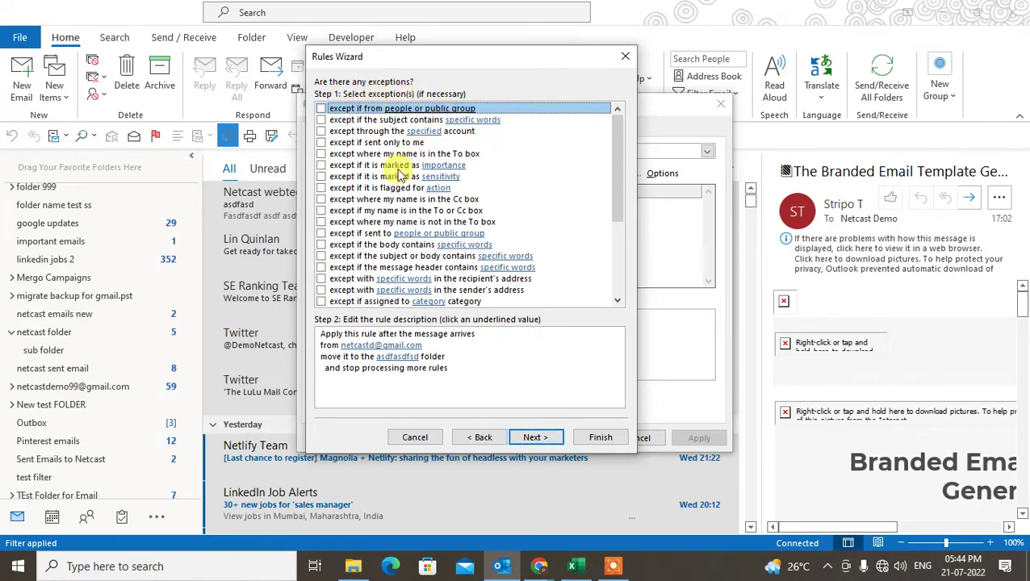
scroll(400, 177, "down", 4)
scroll(551, 266, "up", 4)
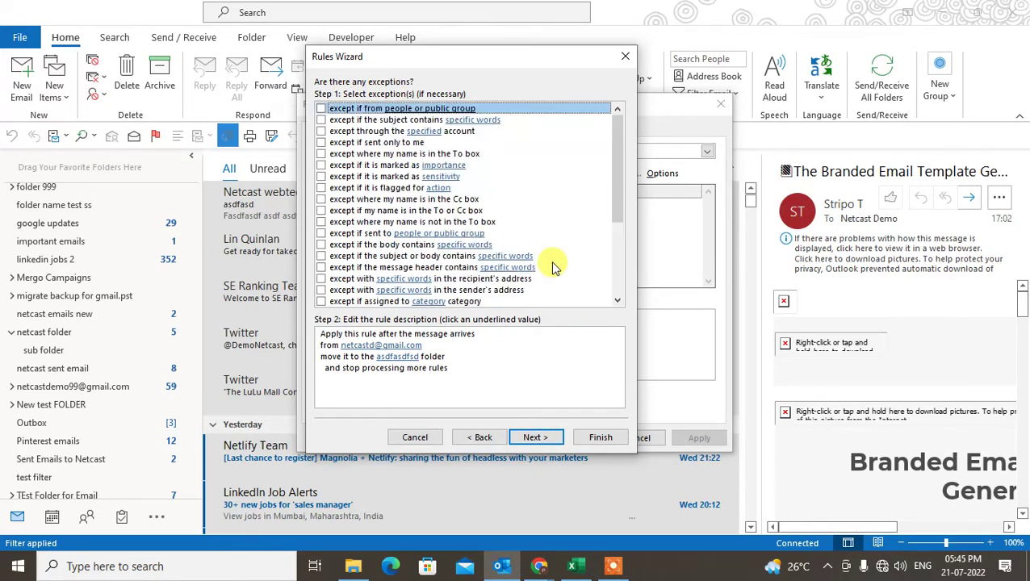
left_click(535, 436)
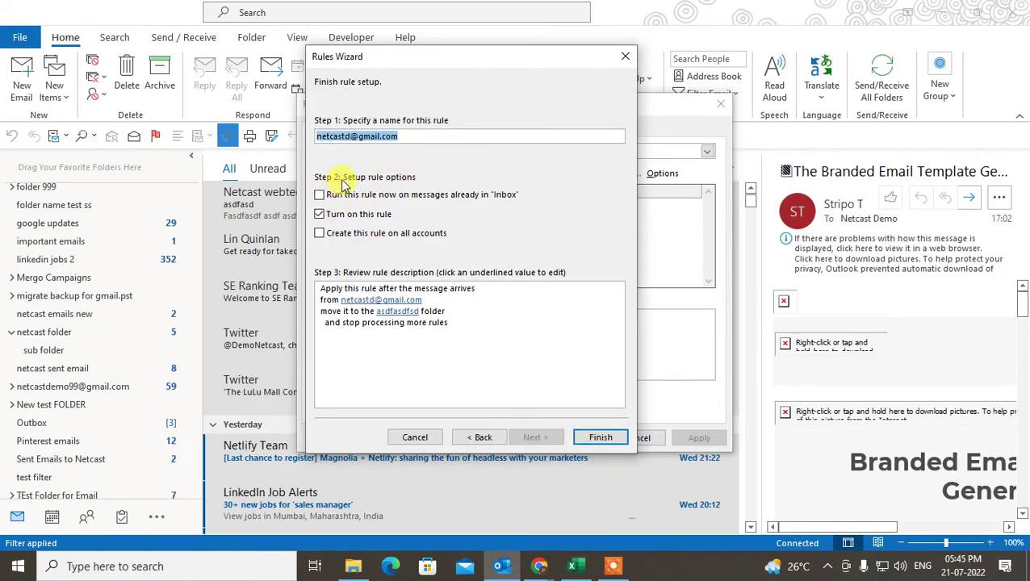
Finish the rule with 'Turn on this rule' checked and 'Run this rule now' unchecked.
left_click(329, 199)
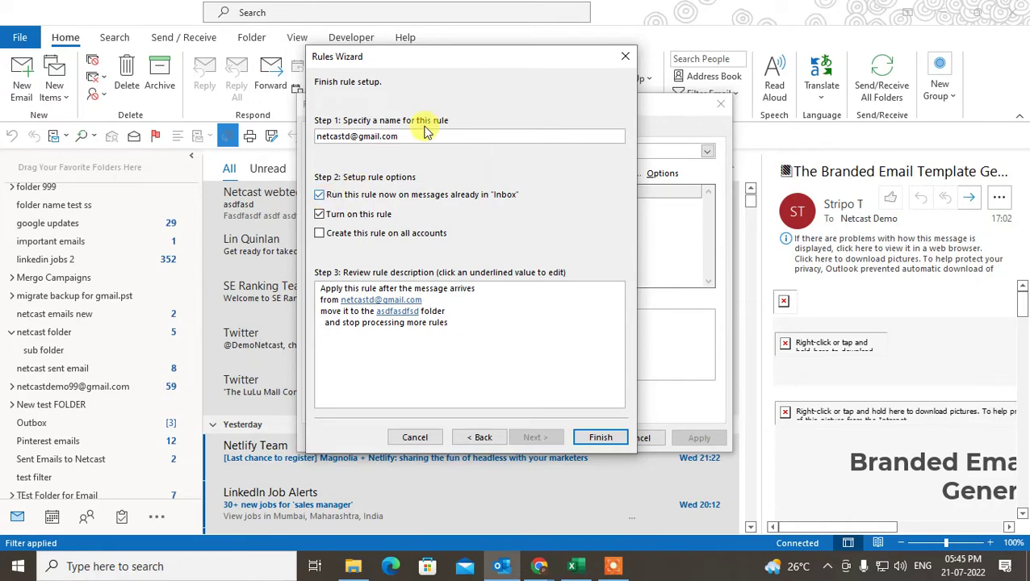
left_click_drag(469, 62, 442, 46)
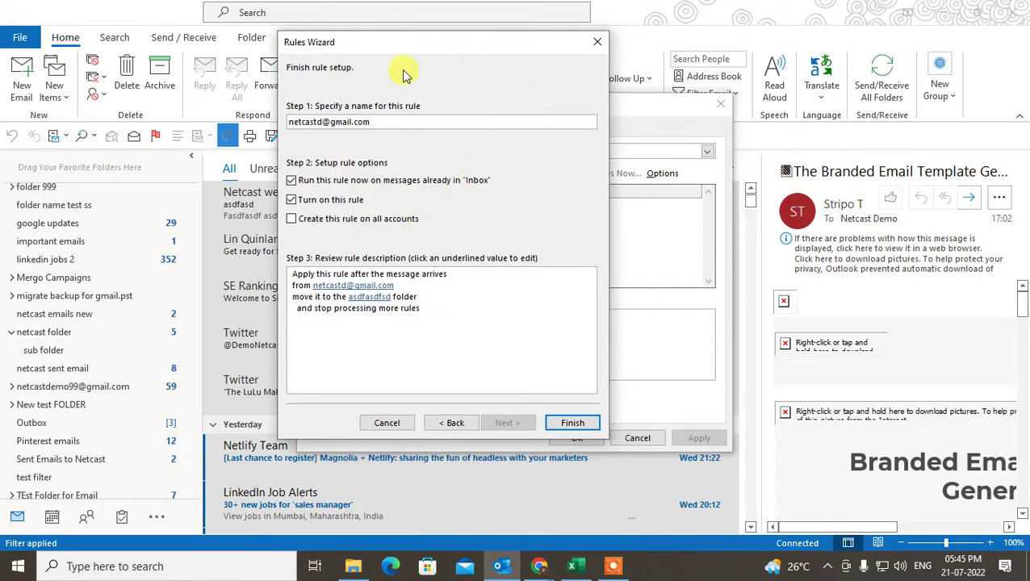
left_click_drag(388, 51, 395, 50)
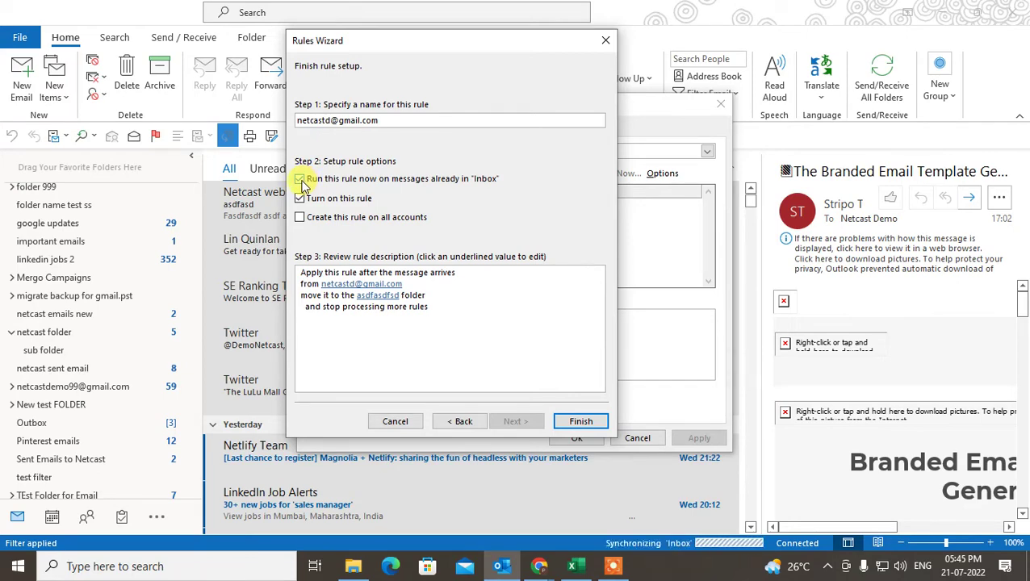
left_click(300, 179)
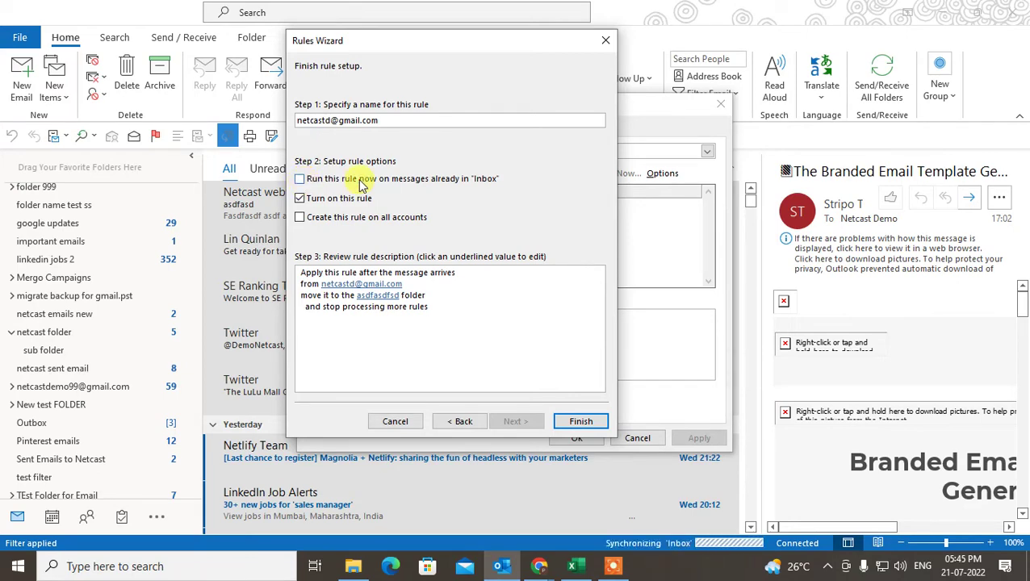
left_click(581, 422)
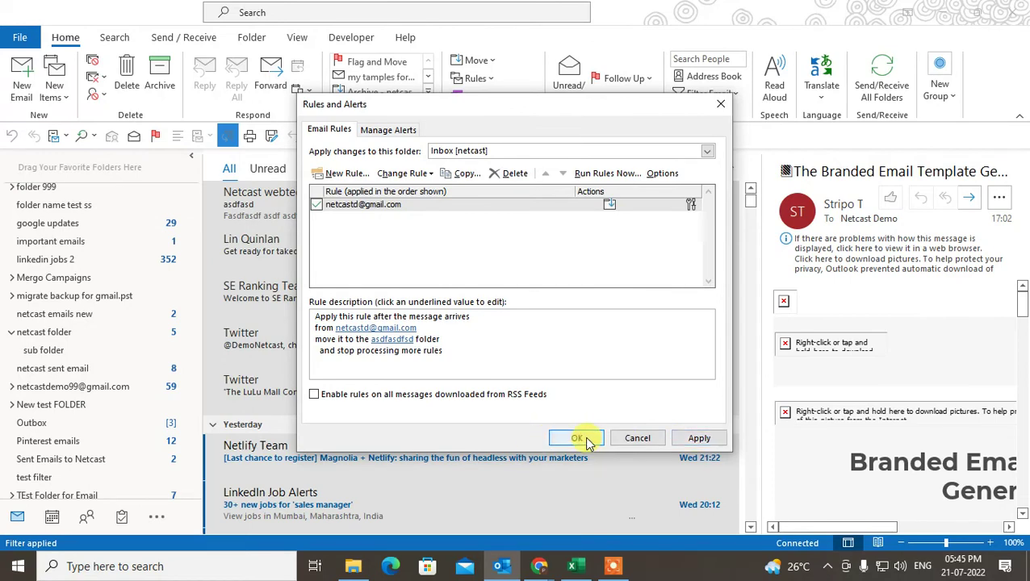